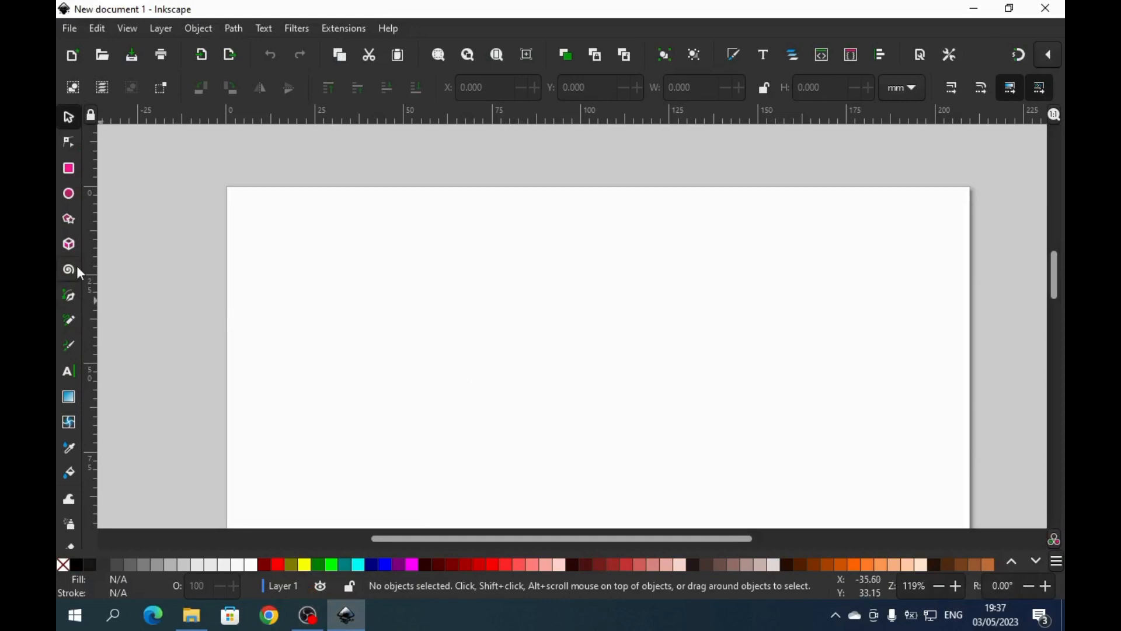
# - Add the text "Hallo World" to the upper part of the page
pyautogui.click(74, 372)
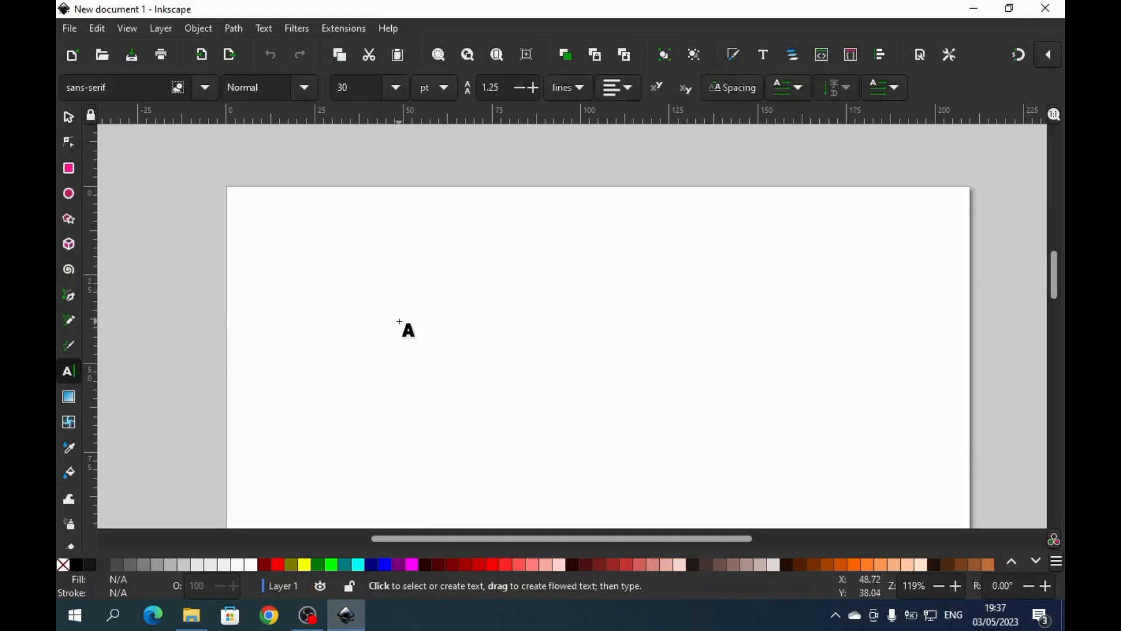
pyautogui.click(399, 321)
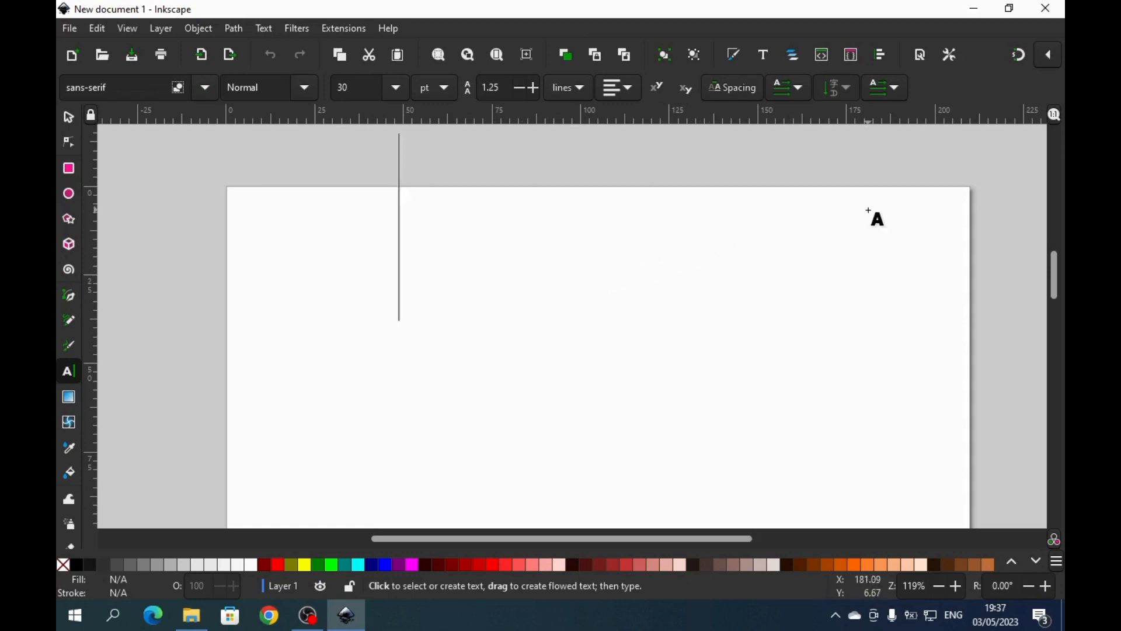
pyautogui.write('Hall')
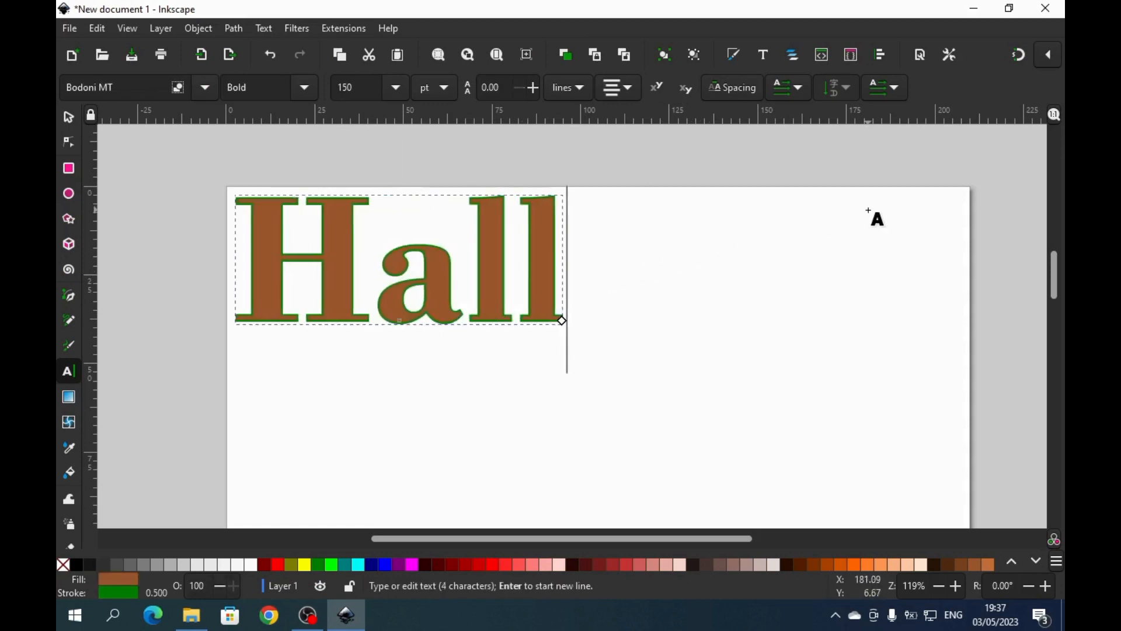
pyautogui.write('o Word')
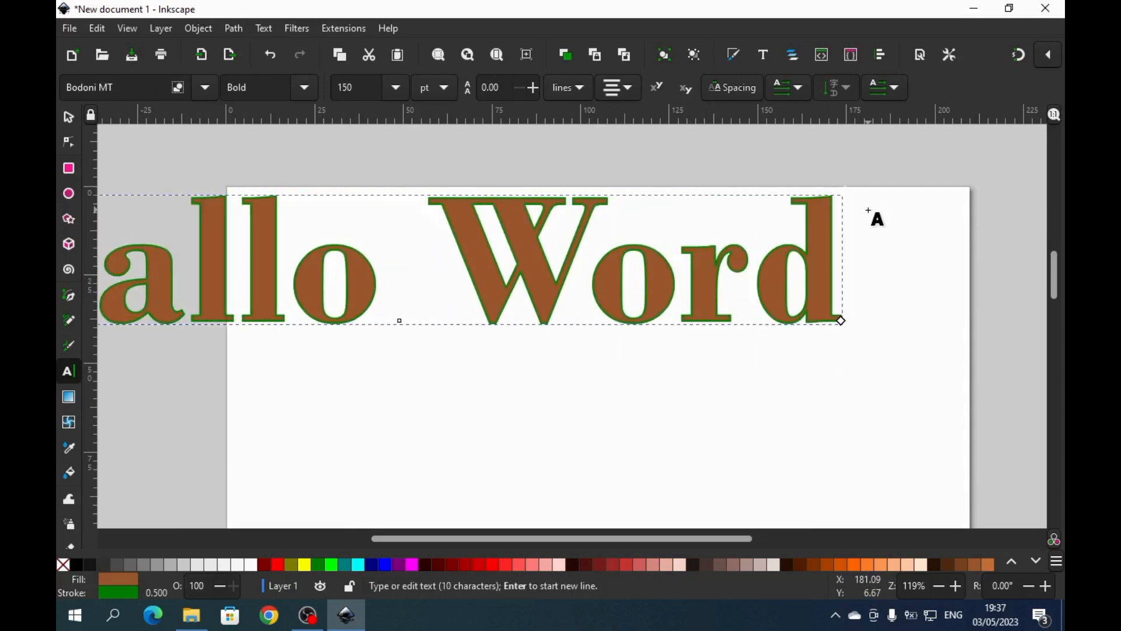
pyautogui.click(748, 268)
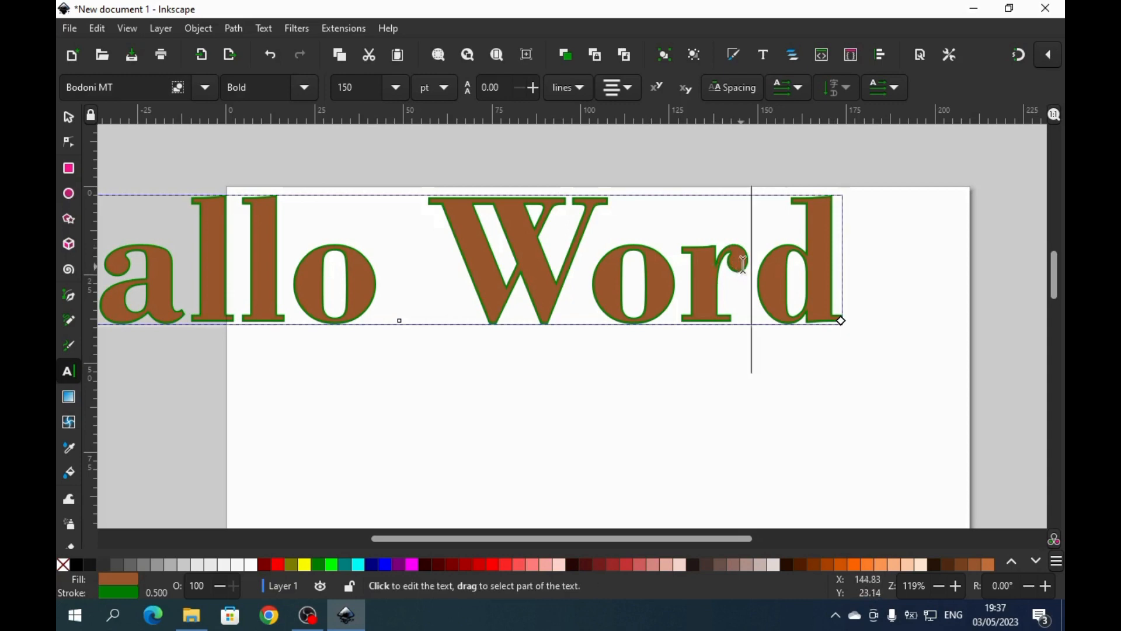
pyautogui.write('l')
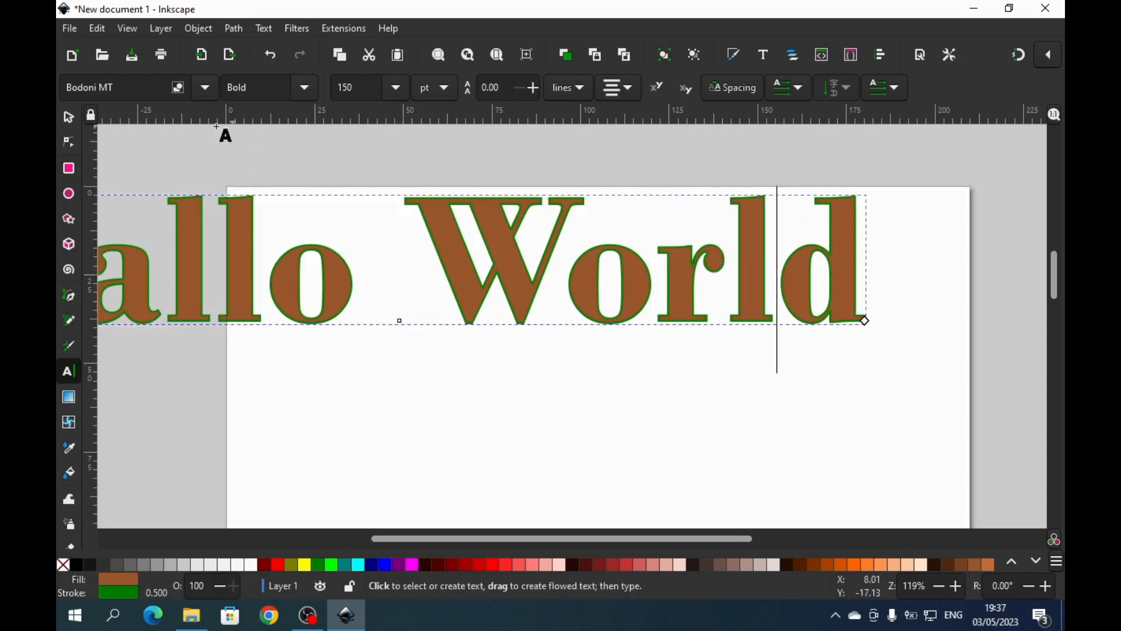
# - Set the text's font to Calibri with the Normal style
pyautogui.click(206, 88)
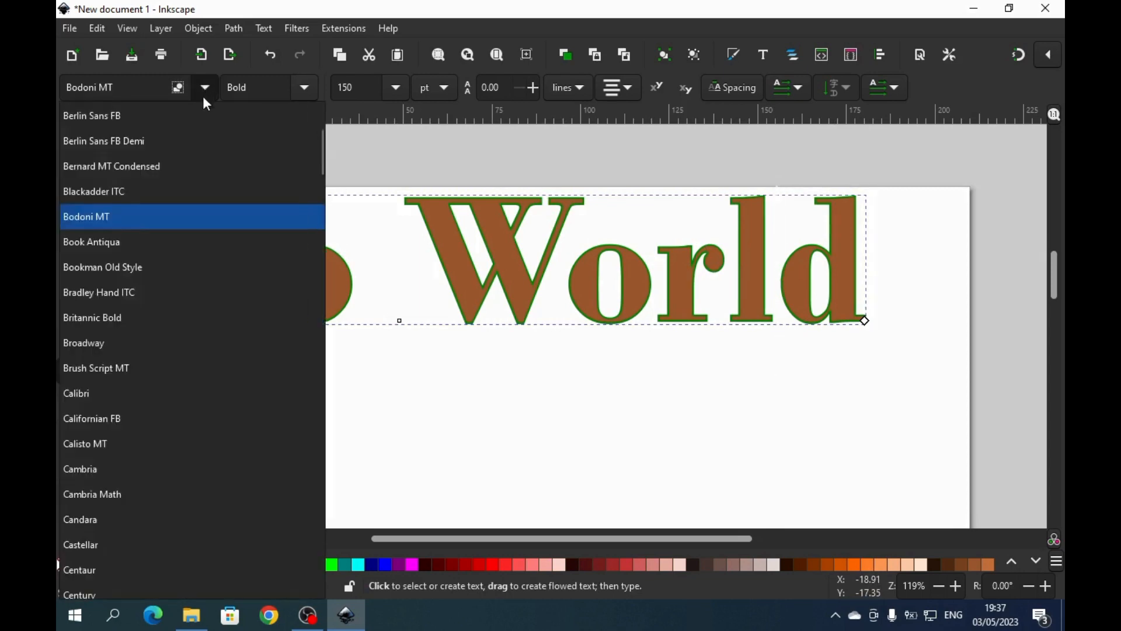
pyautogui.click(204, 91)
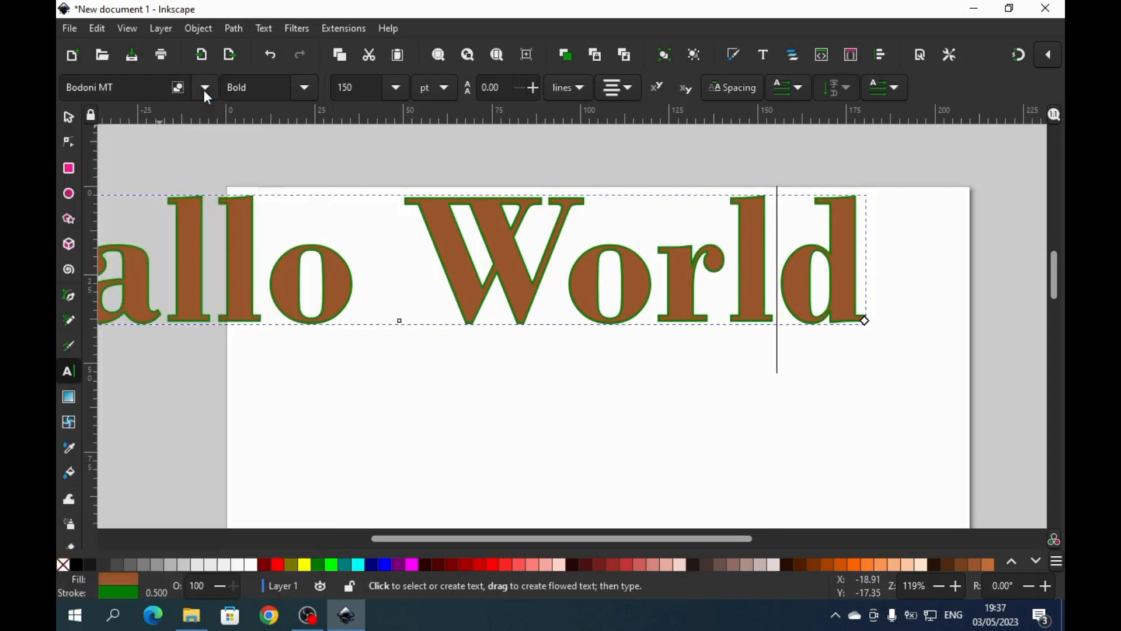
pyautogui.click(205, 88)
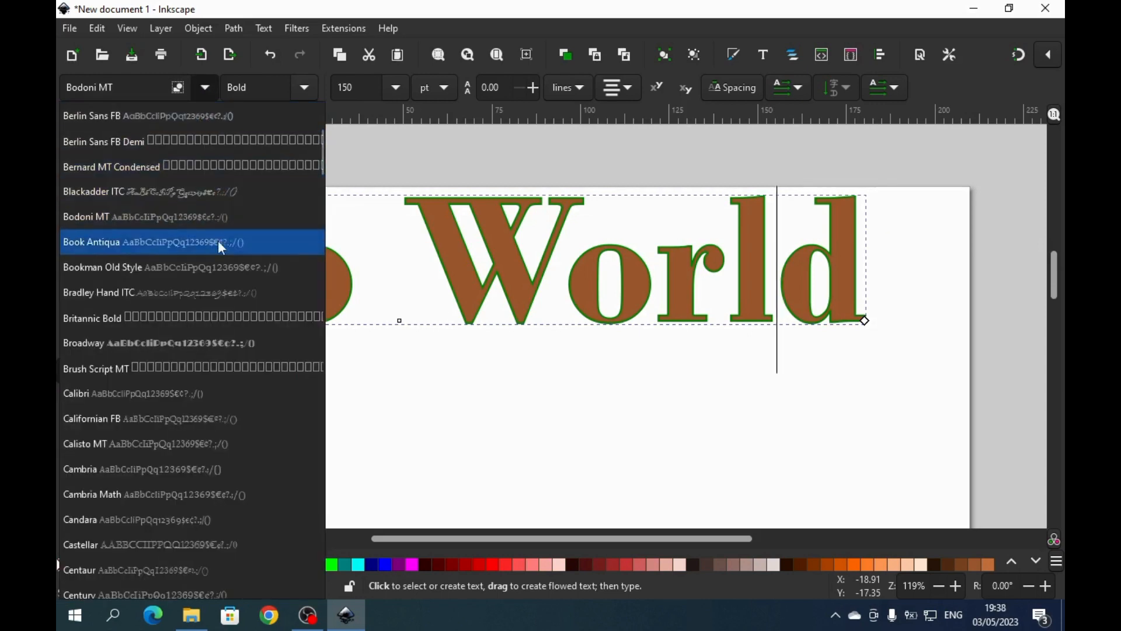
pyautogui.click(217, 394)
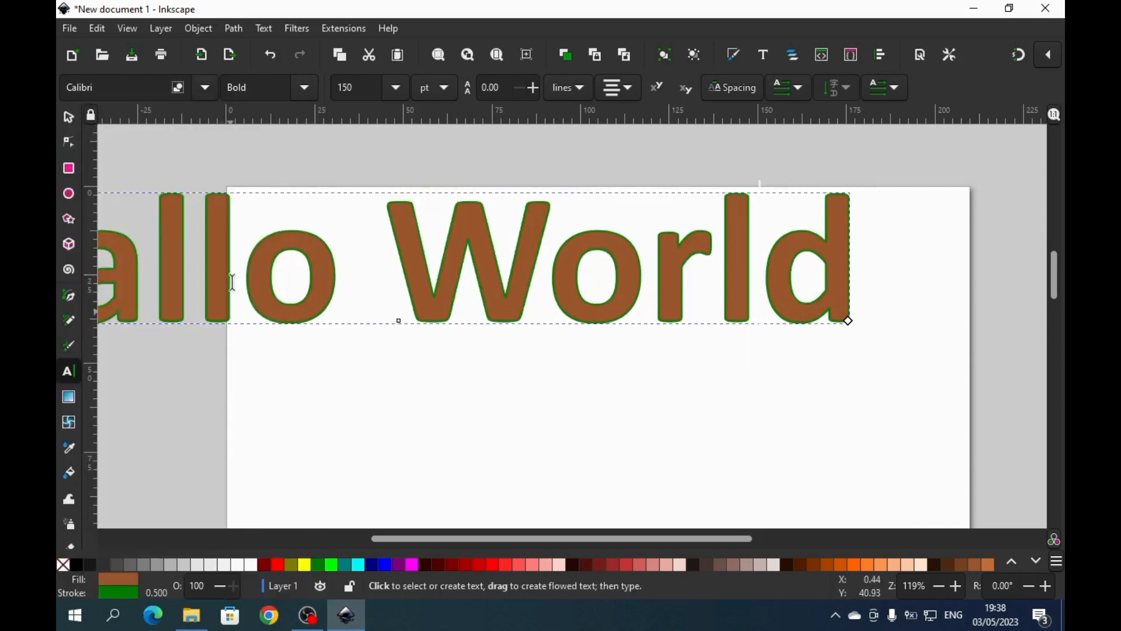
pyautogui.click(305, 88)
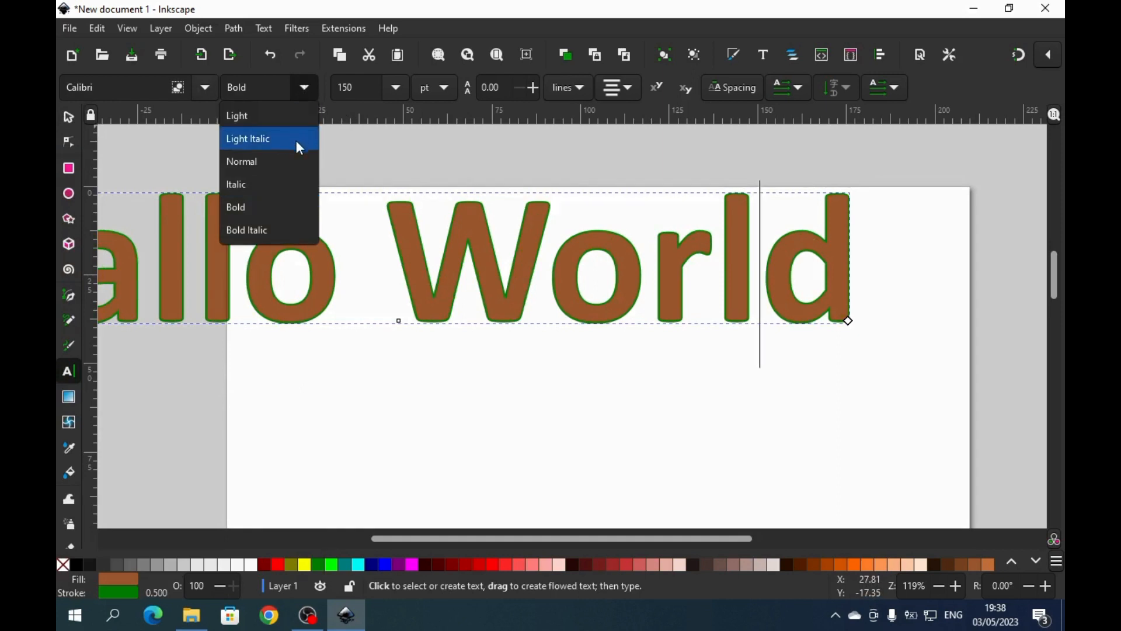
pyautogui.click(295, 159)
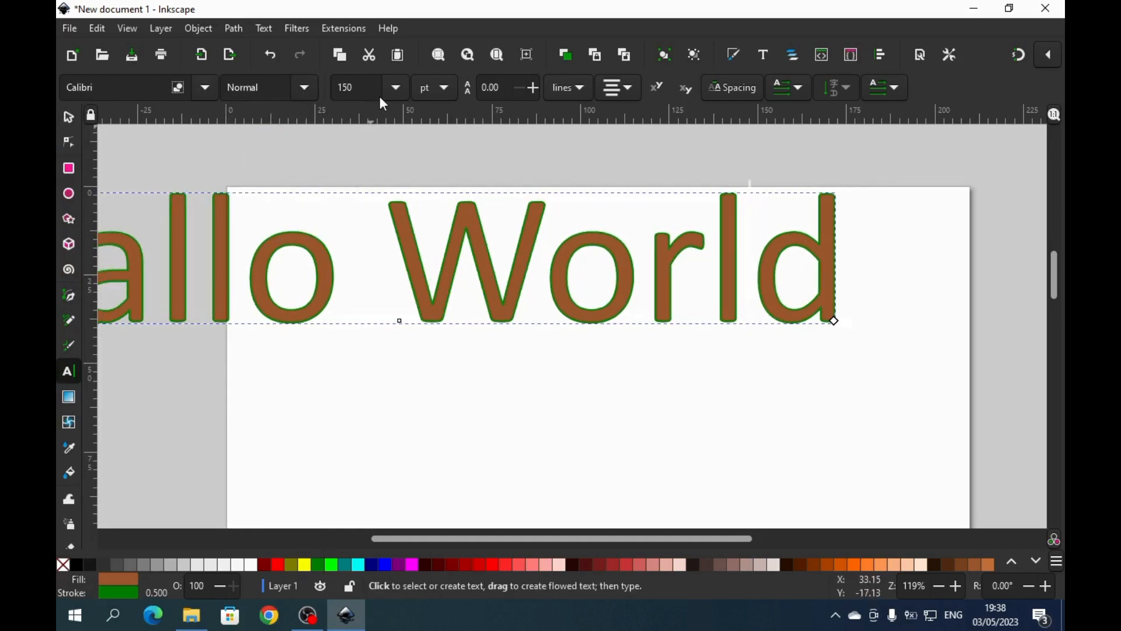
# - Set the text's font size to 12 pt
pyautogui.click(394, 88)
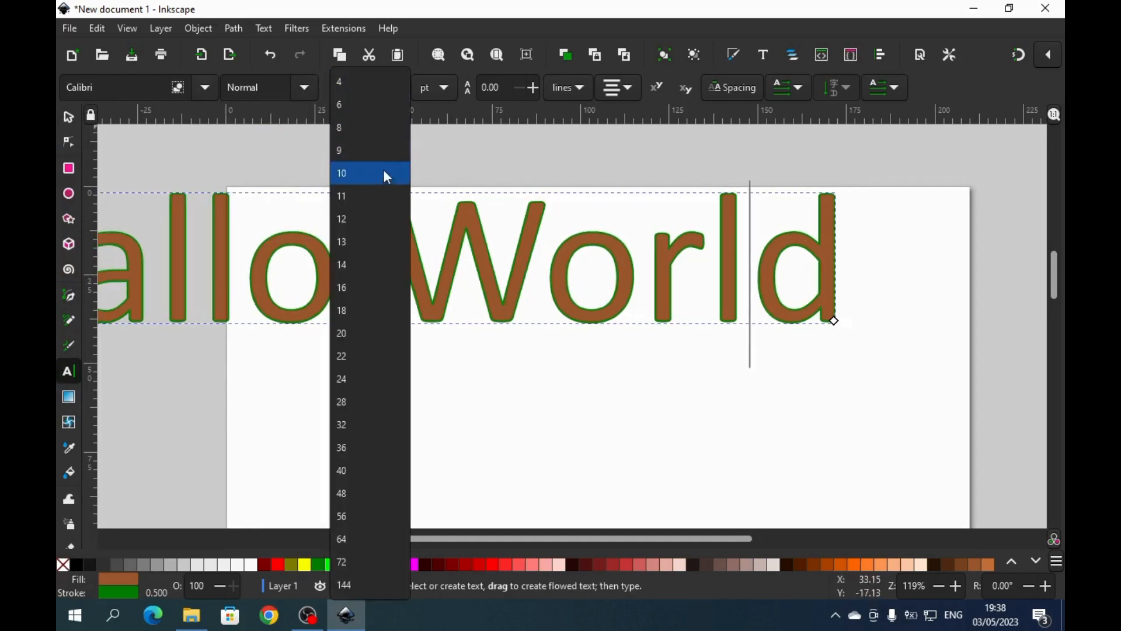
pyautogui.click(363, 244)
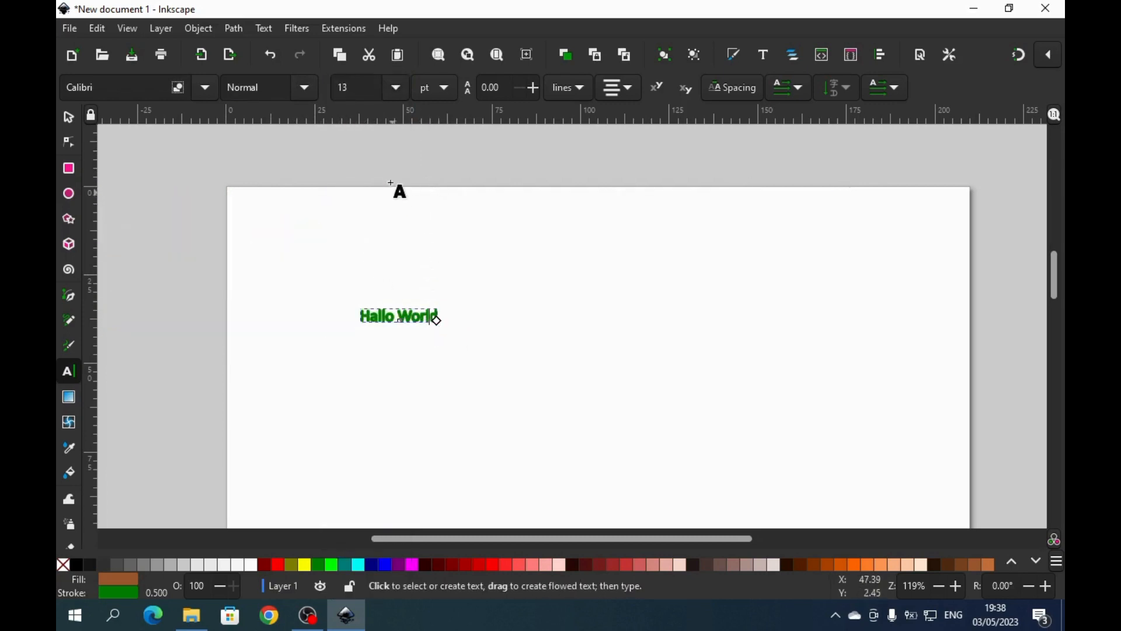
pyautogui.click(395, 89)
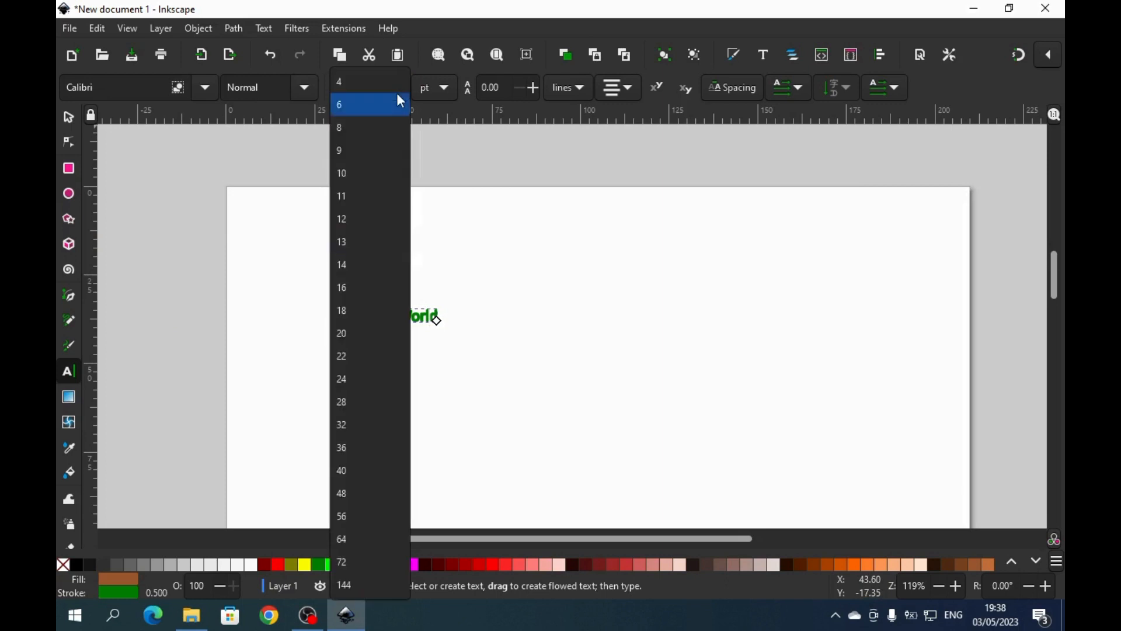
pyautogui.click(380, 236)
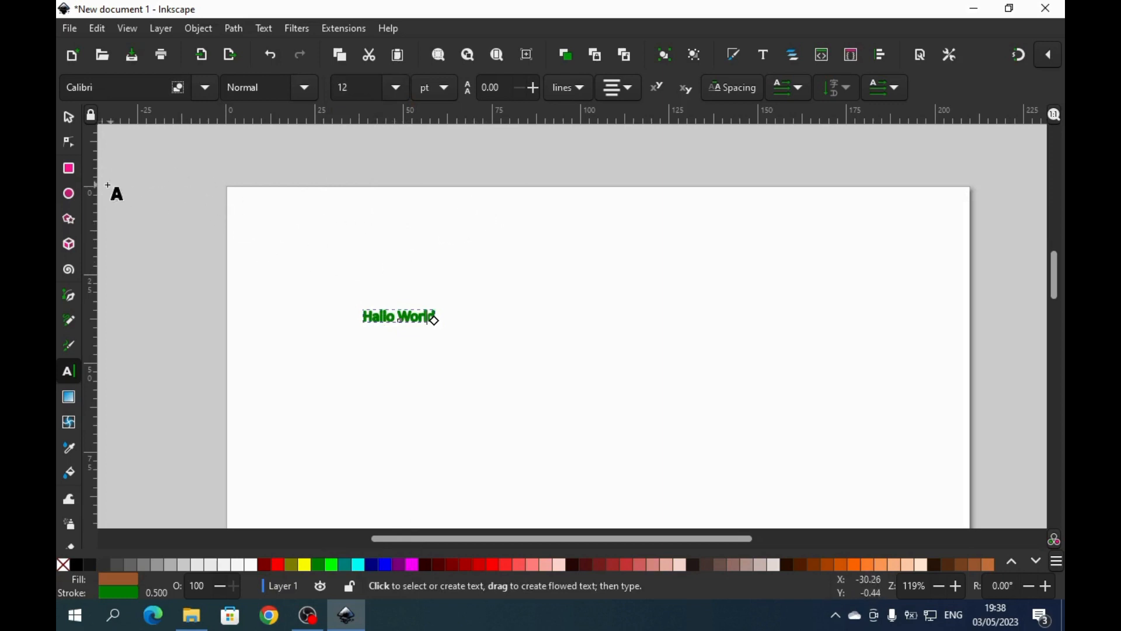
# - Move the "Hallo World" text to about X 80, Y 26 mm and enlarge it to about 64 by 14 mm
pyautogui.click(69, 117)
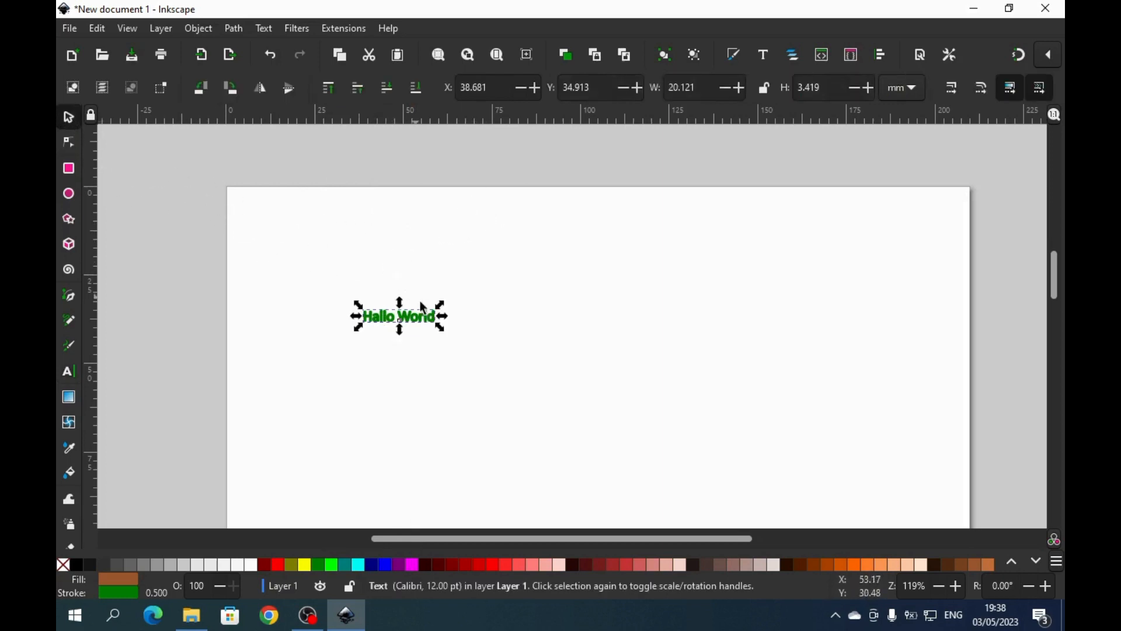
pyautogui.moveTo(433, 320); pyautogui.dragTo(578, 287)
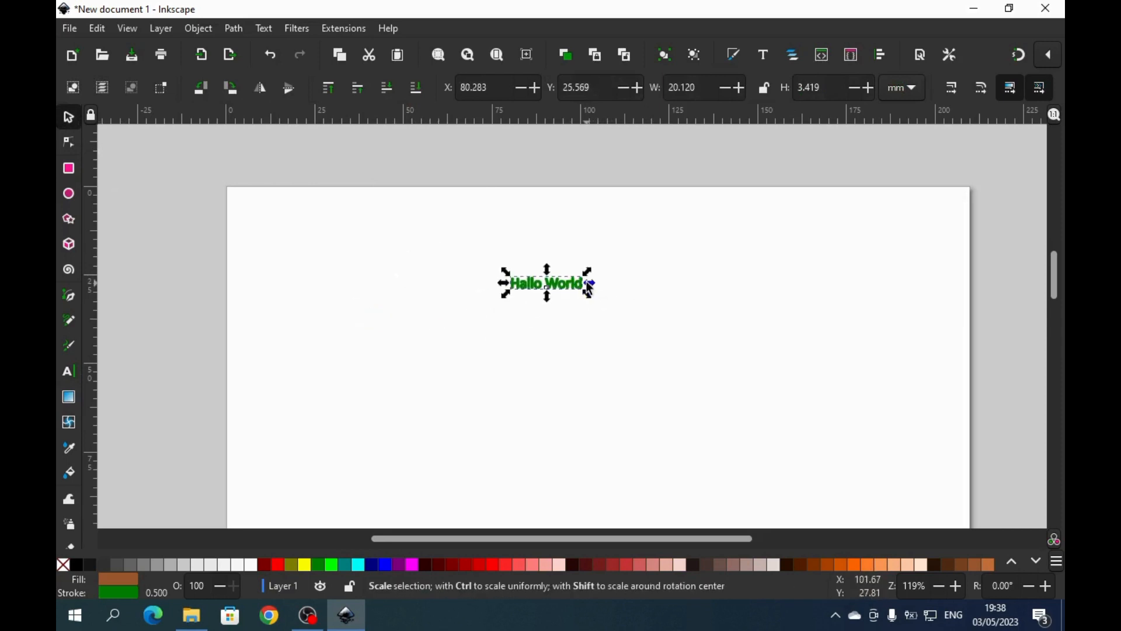
pyautogui.moveTo(591, 299); pyautogui.dragTo(745, 334)
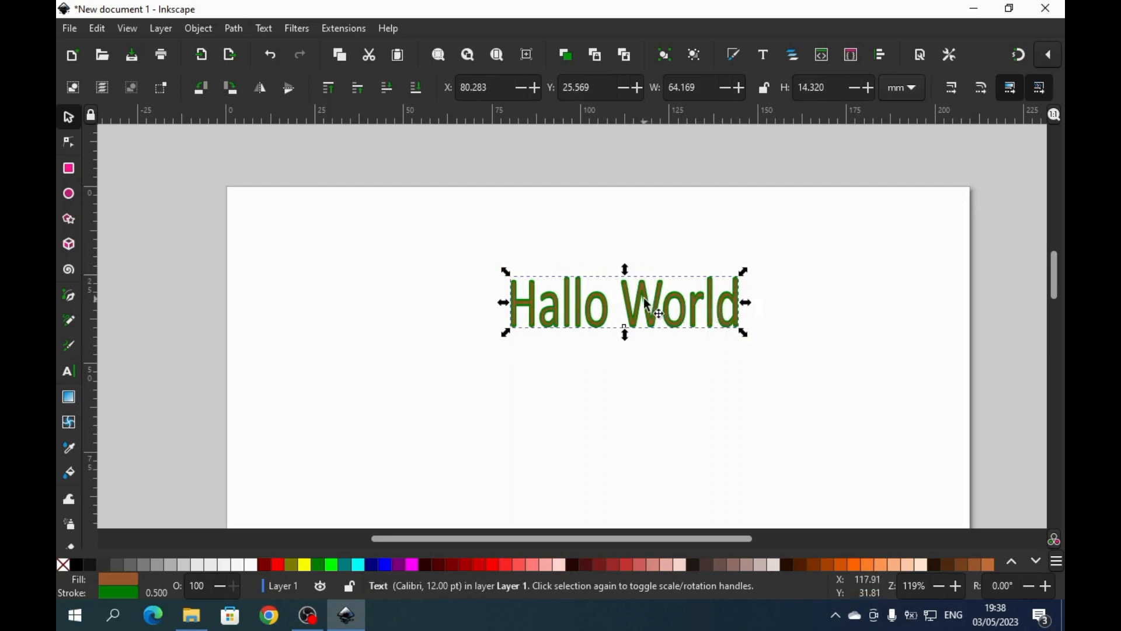
# - Add a second line reading "Try Inscape" below "Hallo World" in the same text object
pyautogui.click(67, 372)
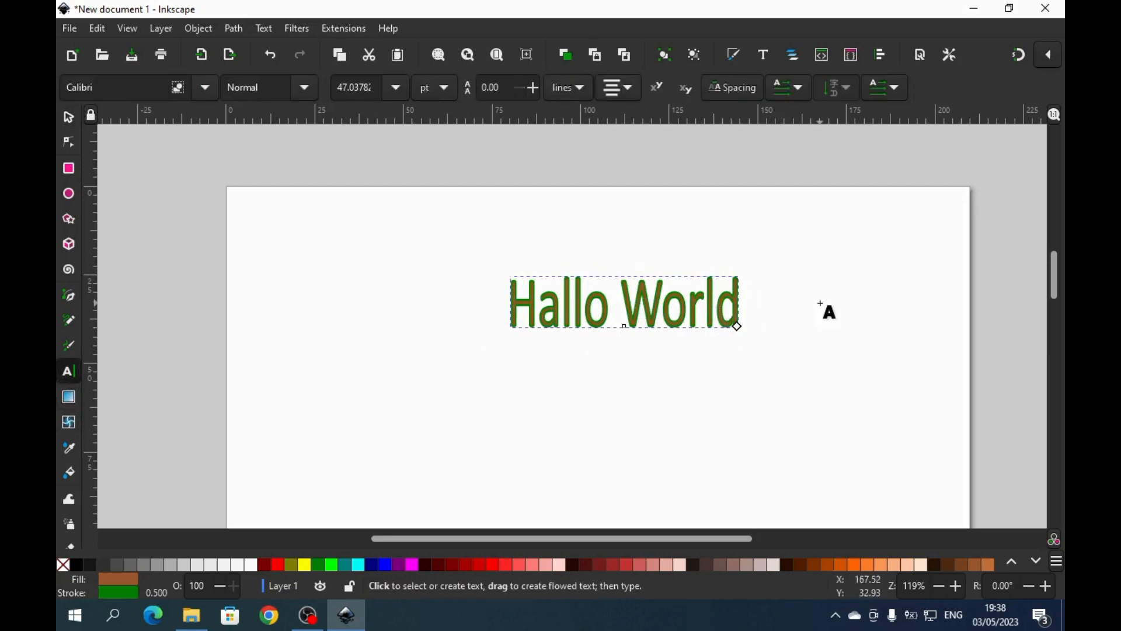
pyautogui.press('Return')
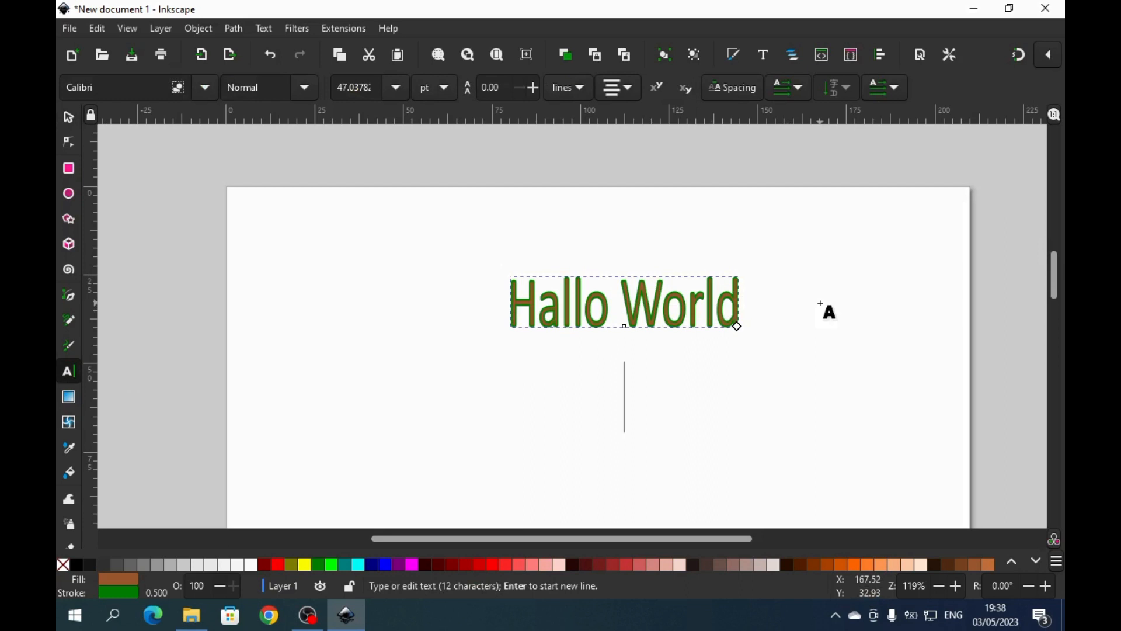
pyautogui.write('Try ')
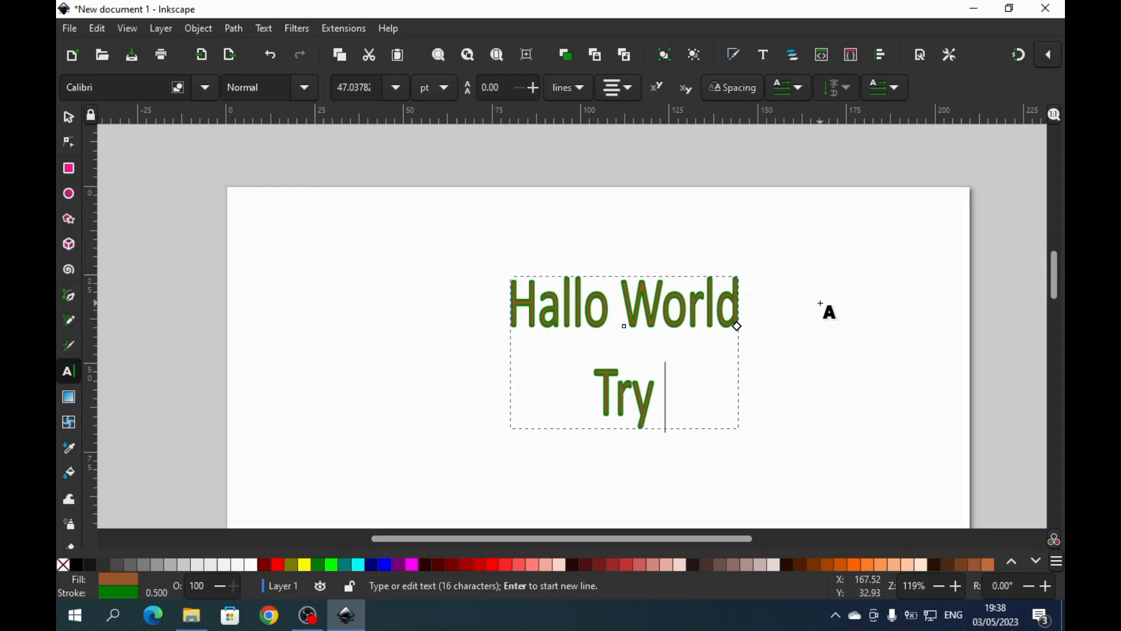
pyautogui.write('Insc')
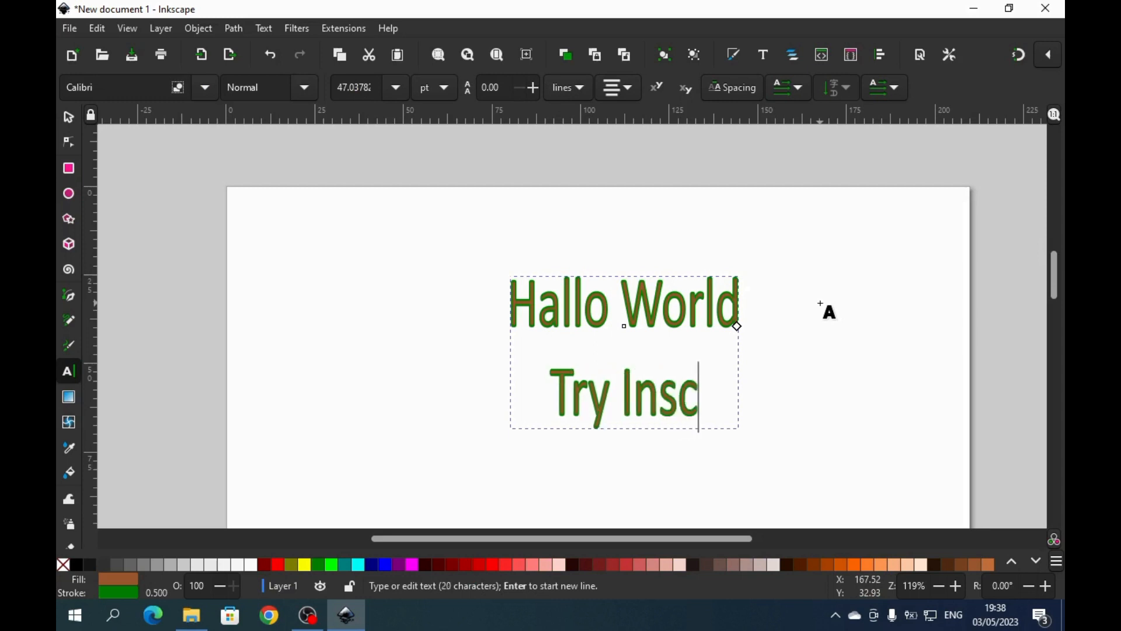
pyautogui.write('ape')
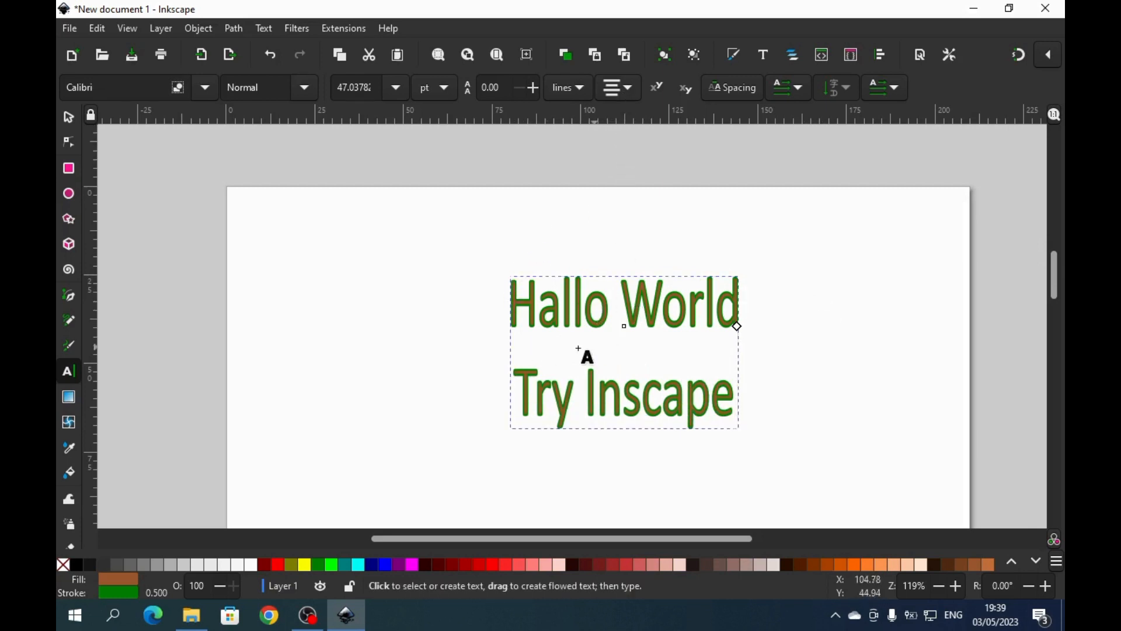
# - Select both text lines, apply left alignment and switch them to right alignment
pyautogui.moveTo(513, 301); pyautogui.dragTo(730, 408)
pyautogui.click(623, 87)
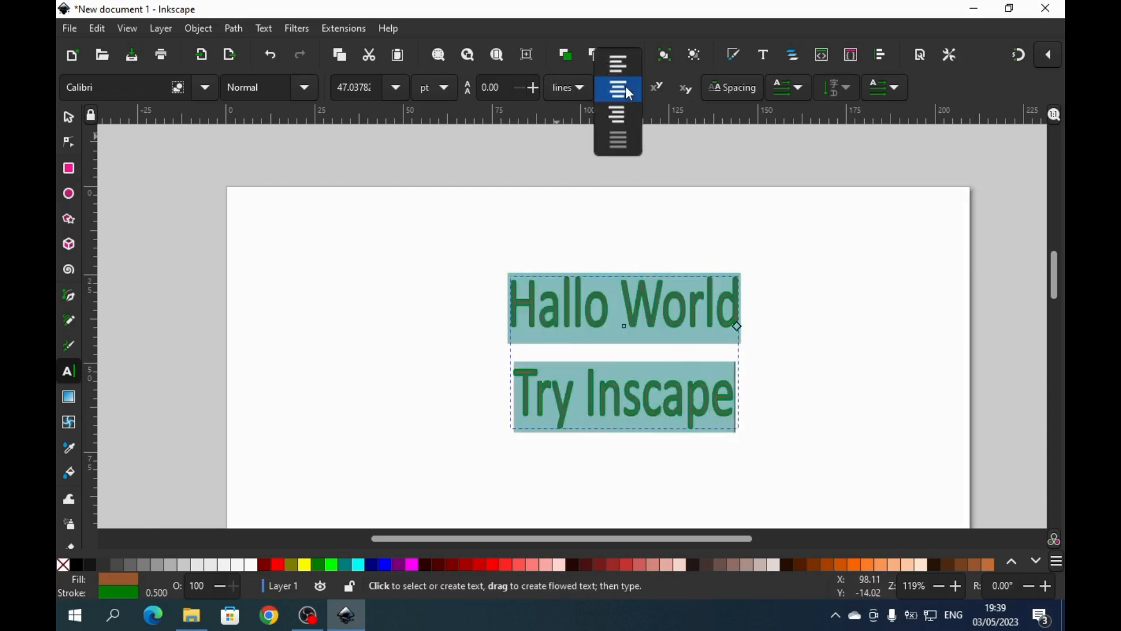
pyautogui.click(619, 74)
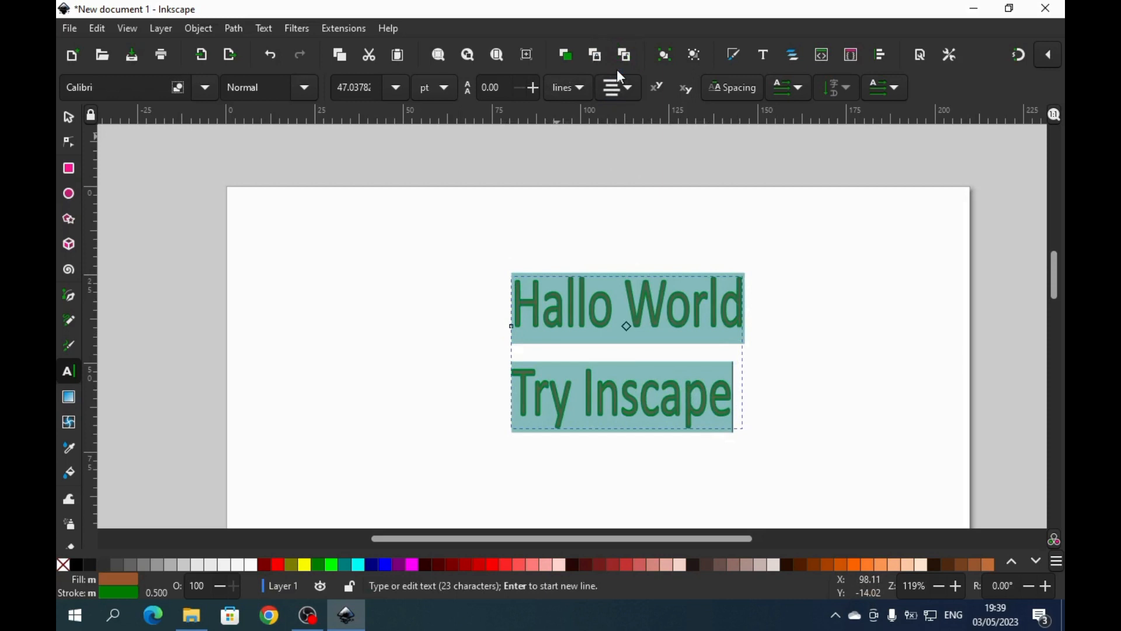
pyautogui.click(627, 88)
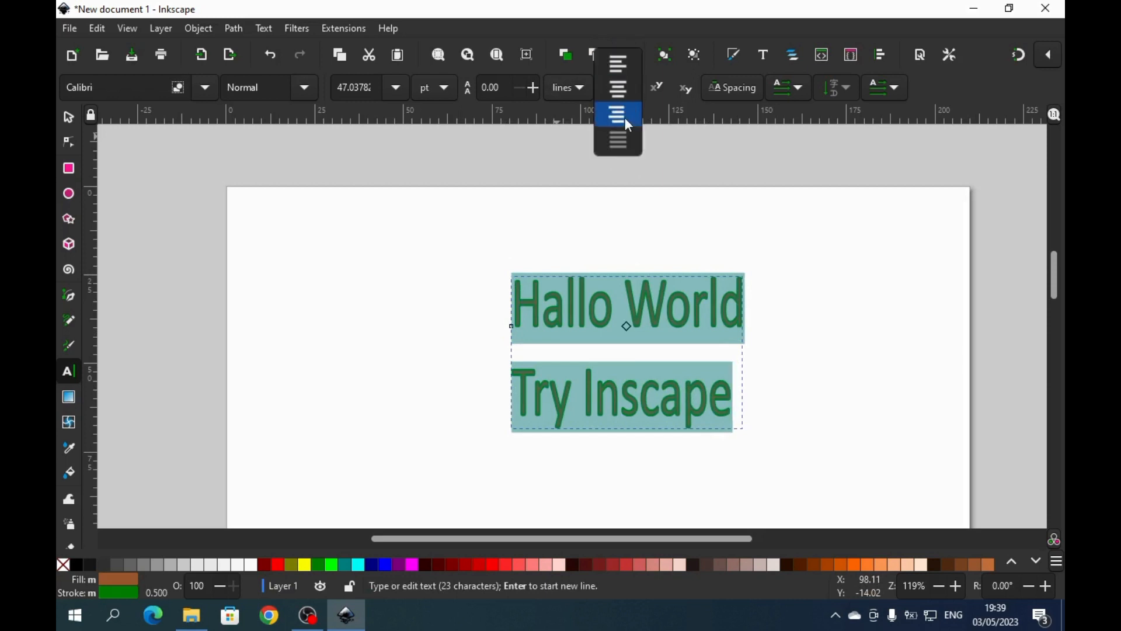
pyautogui.click(625, 116)
# - Try to centre-align the two selected lines and reapply right alignment to them
pyautogui.click(618, 87)
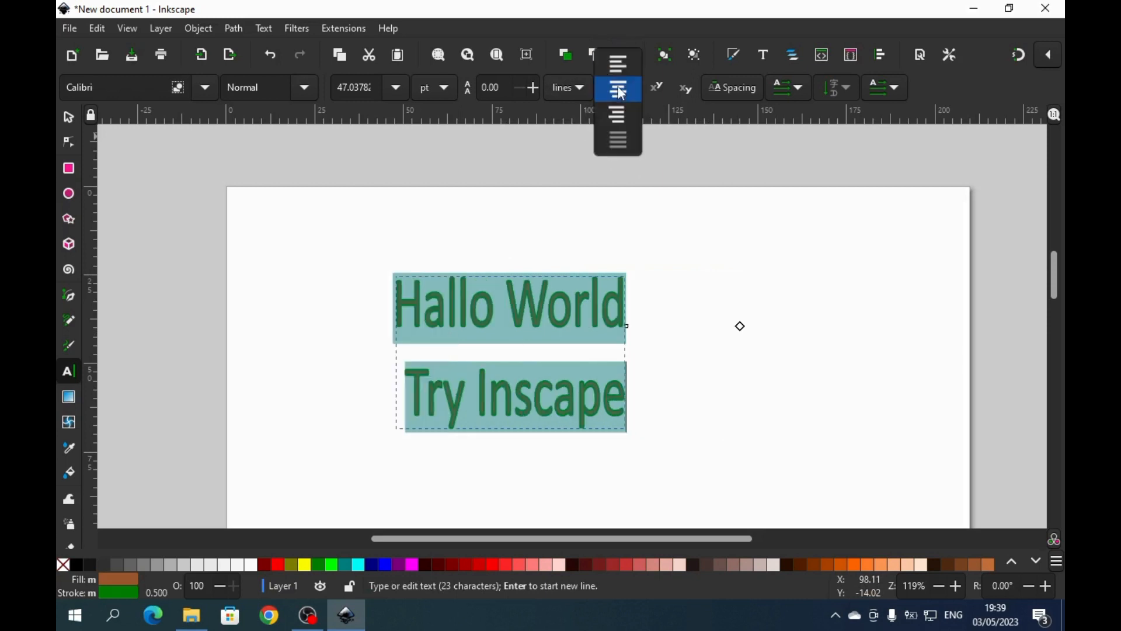
pyautogui.click(623, 94)
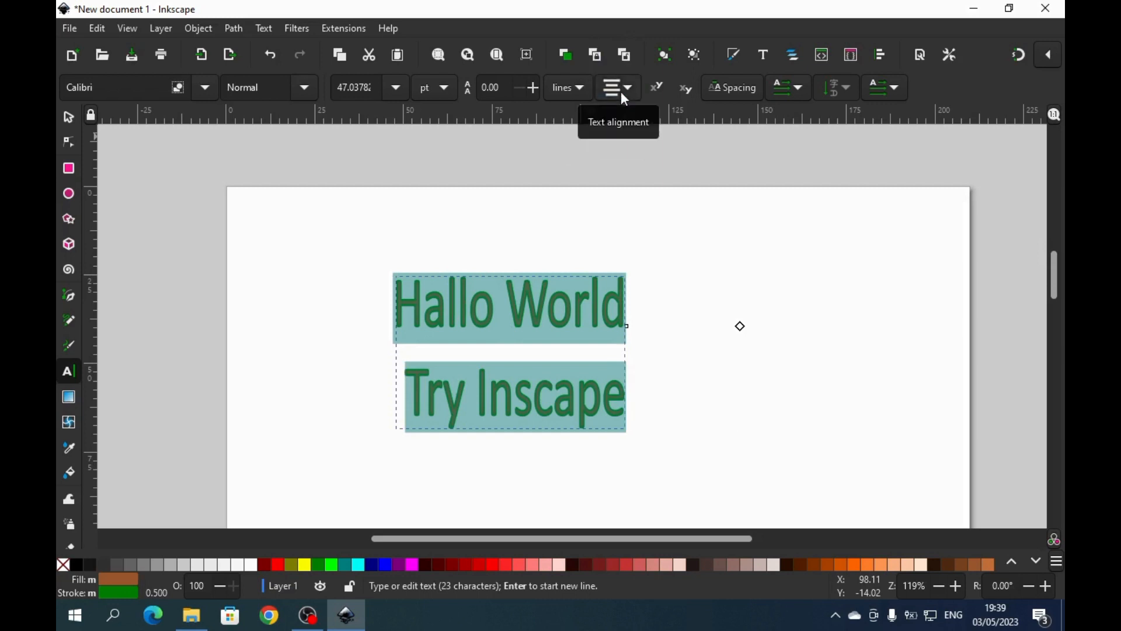
pyautogui.click(621, 91)
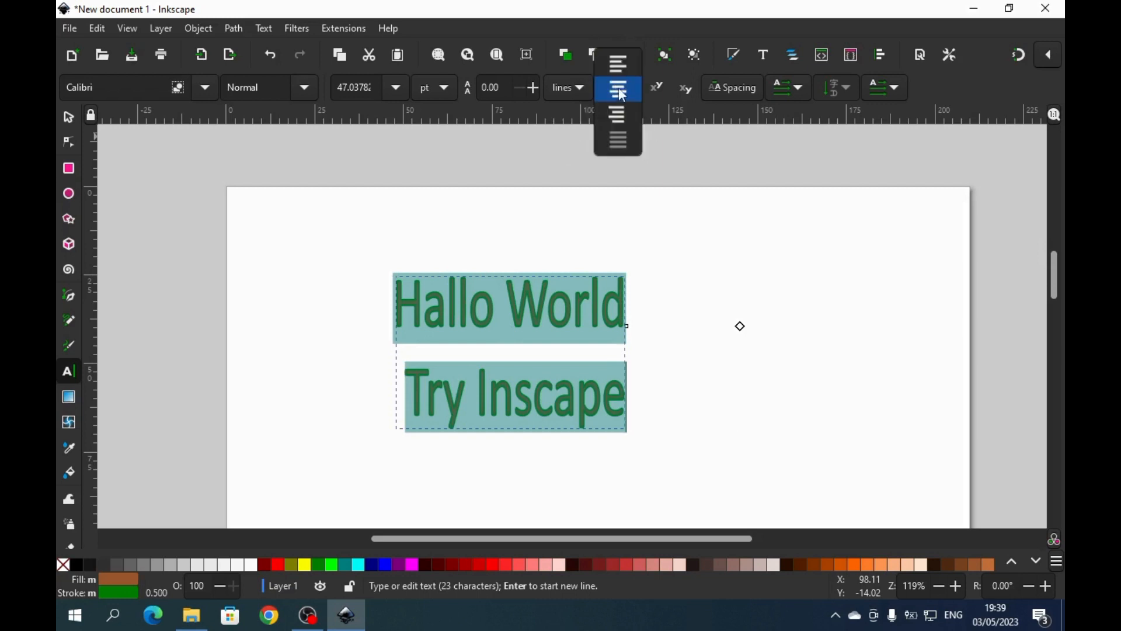
pyautogui.click(618, 87)
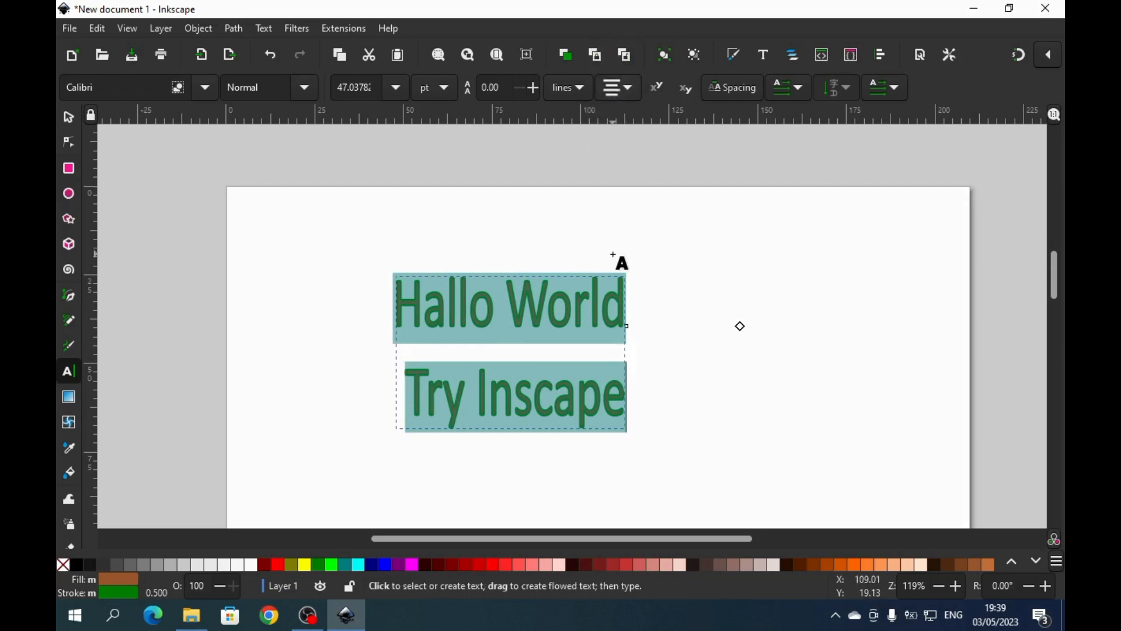
pyautogui.click(624, 91)
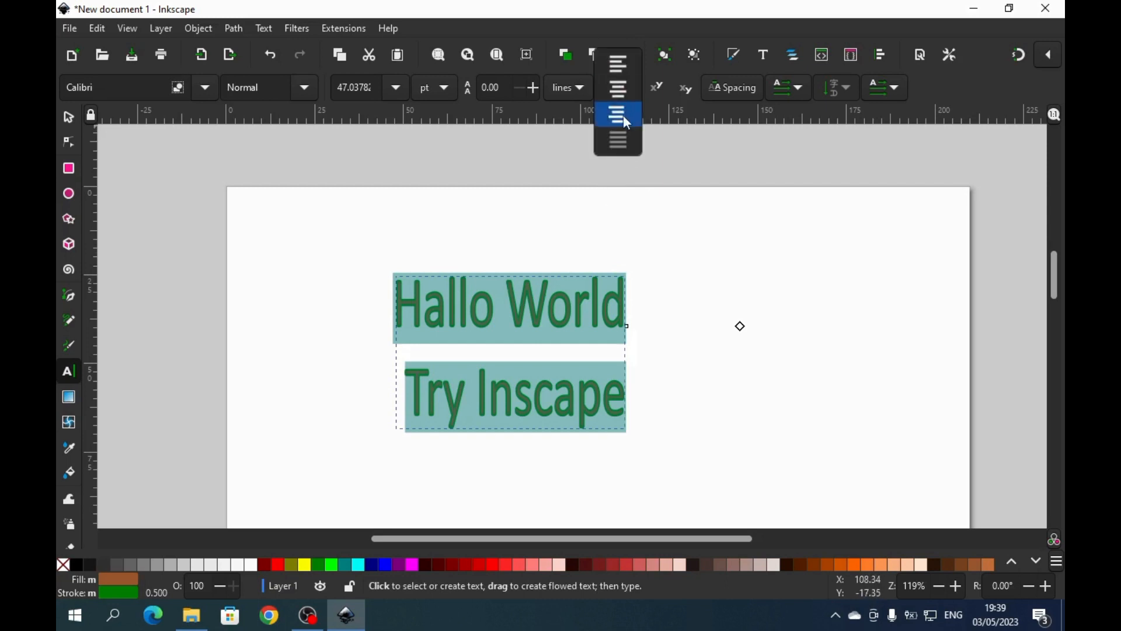
pyautogui.click(623, 114)
# - Centre-align the two text lines and move the text object to about X 65, Y 25 mm
pyautogui.click(624, 84)
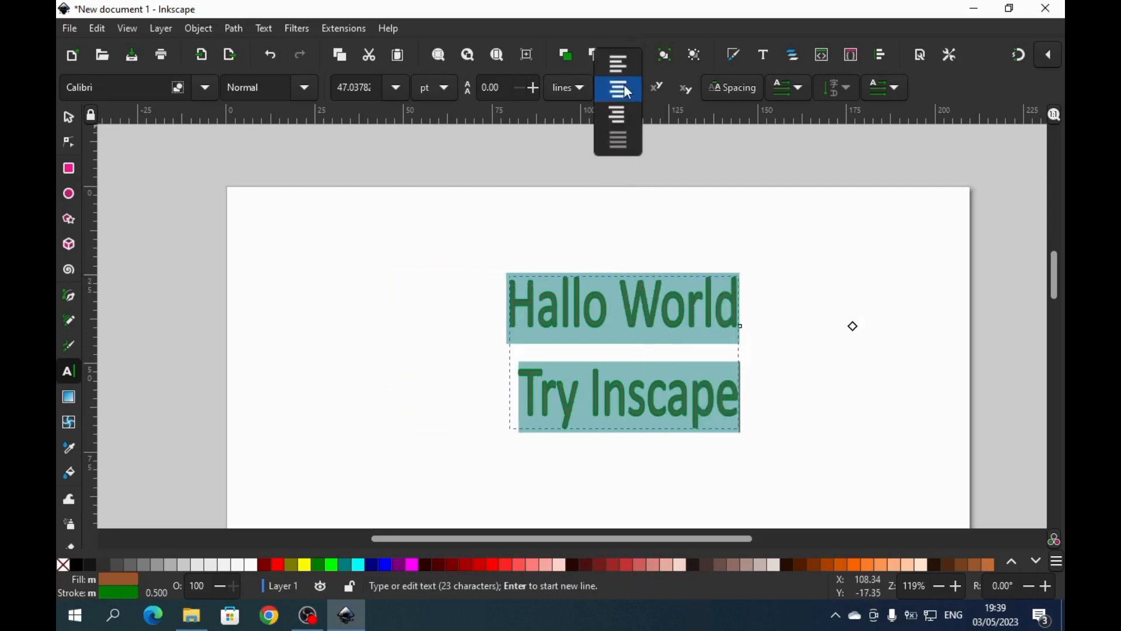
pyautogui.click(621, 86)
pyautogui.click(667, 397)
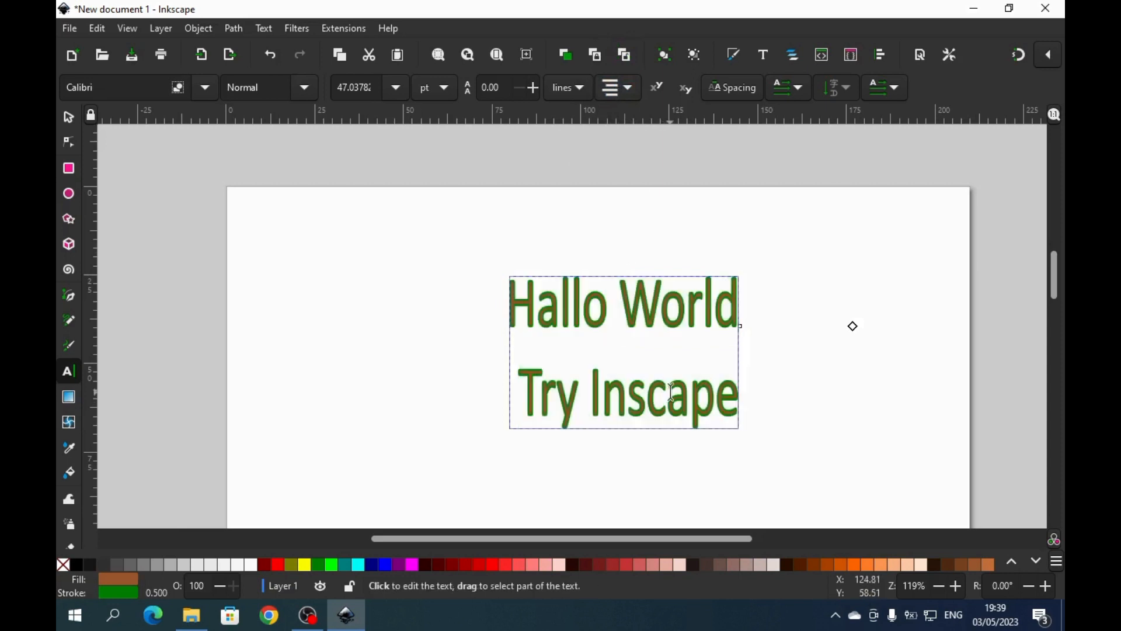
pyautogui.click(620, 88)
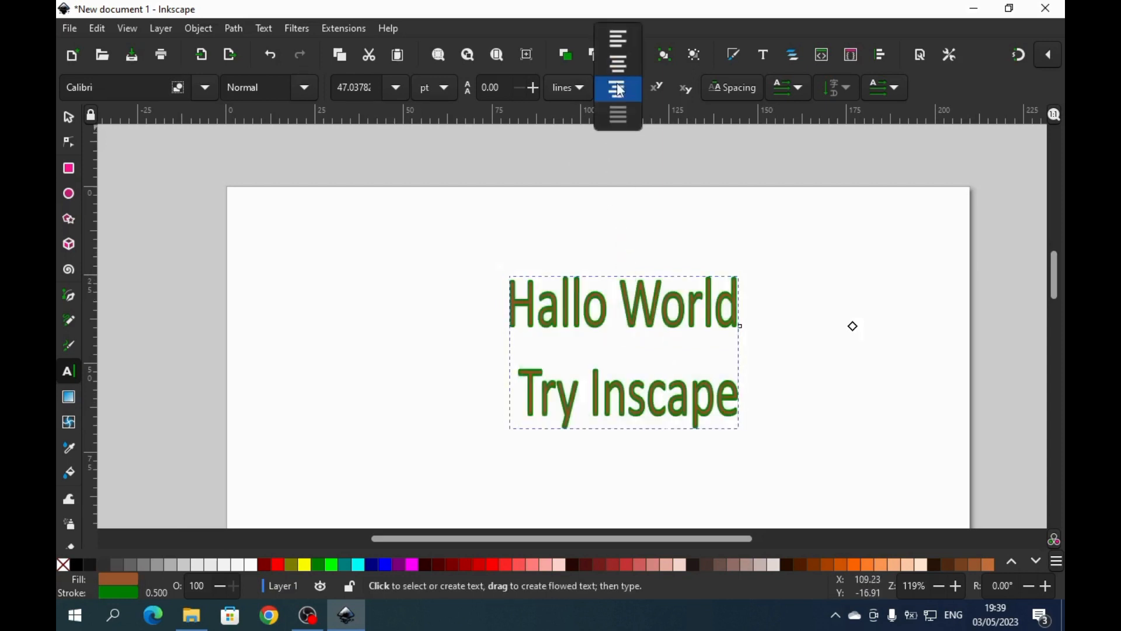
pyautogui.click(618, 69)
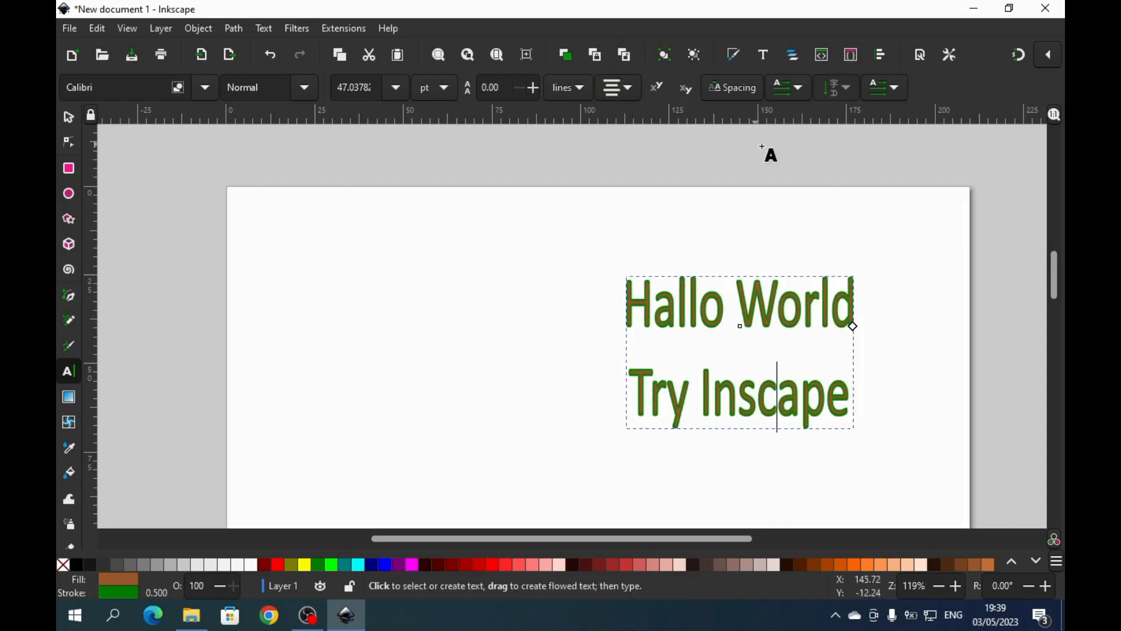
pyautogui.click(68, 118)
pyautogui.moveTo(701, 277); pyautogui.dragTo(527, 275)
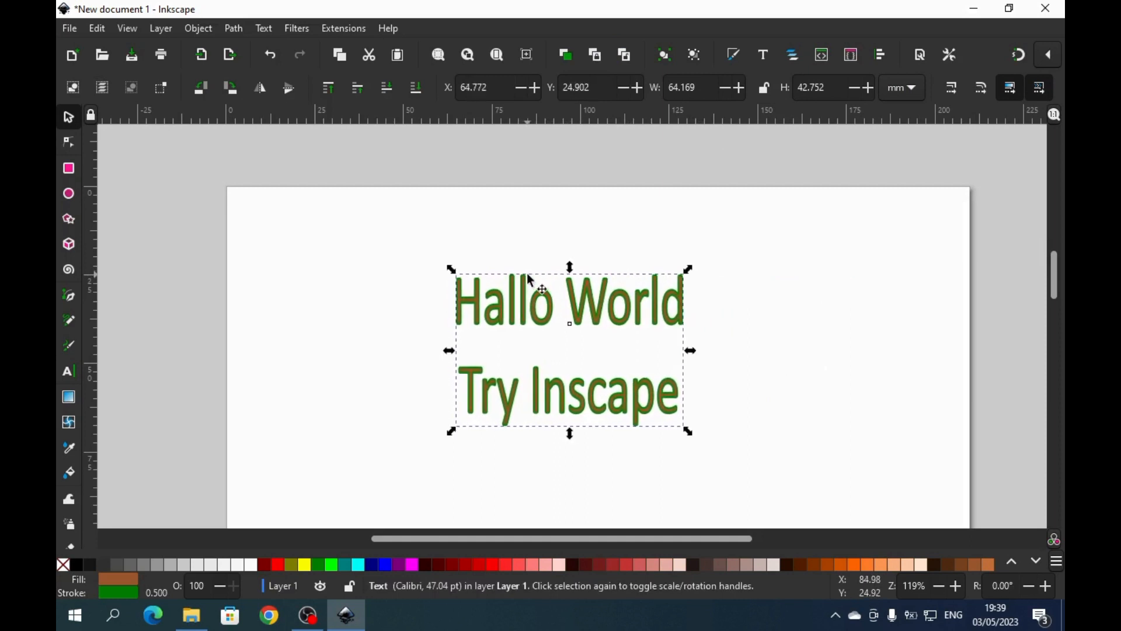
# - Place the text cursor in "Hallo World" and increase the spacing between baselines to 2.20 lines
pyautogui.click(69, 373)
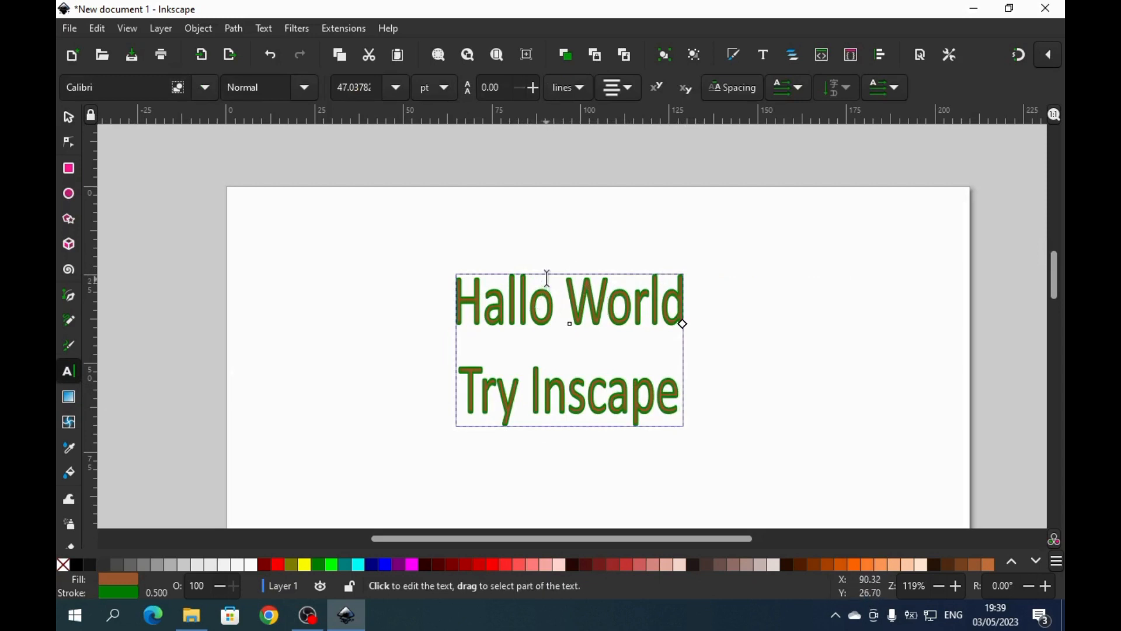
pyautogui.moveTo(464, 296); pyautogui.dragTo(476, 297)
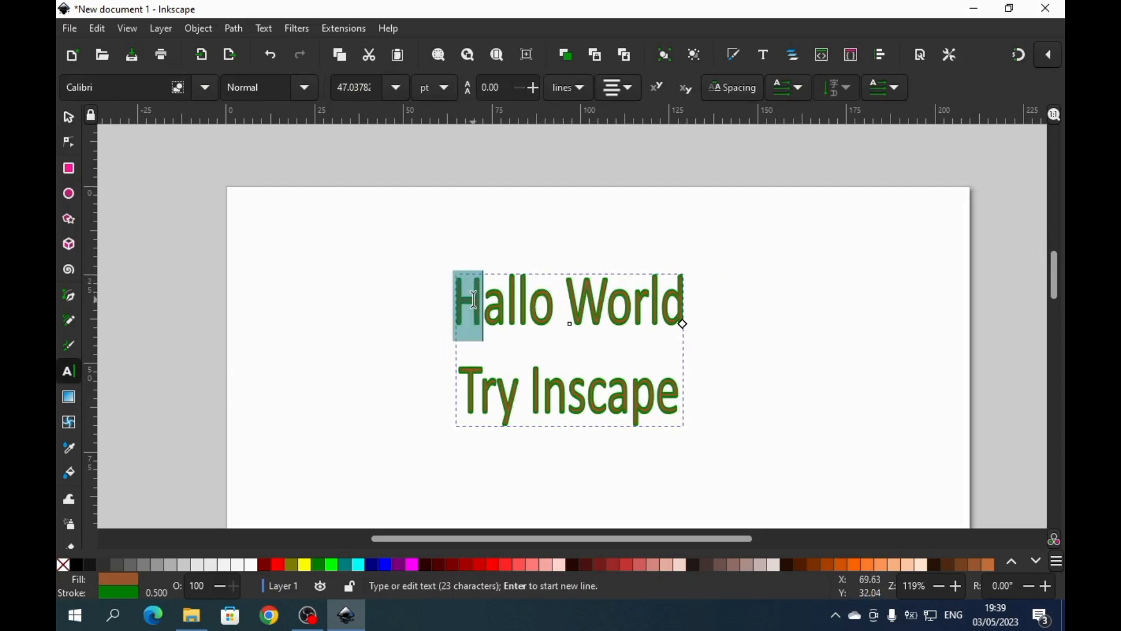
pyautogui.click(528, 277)
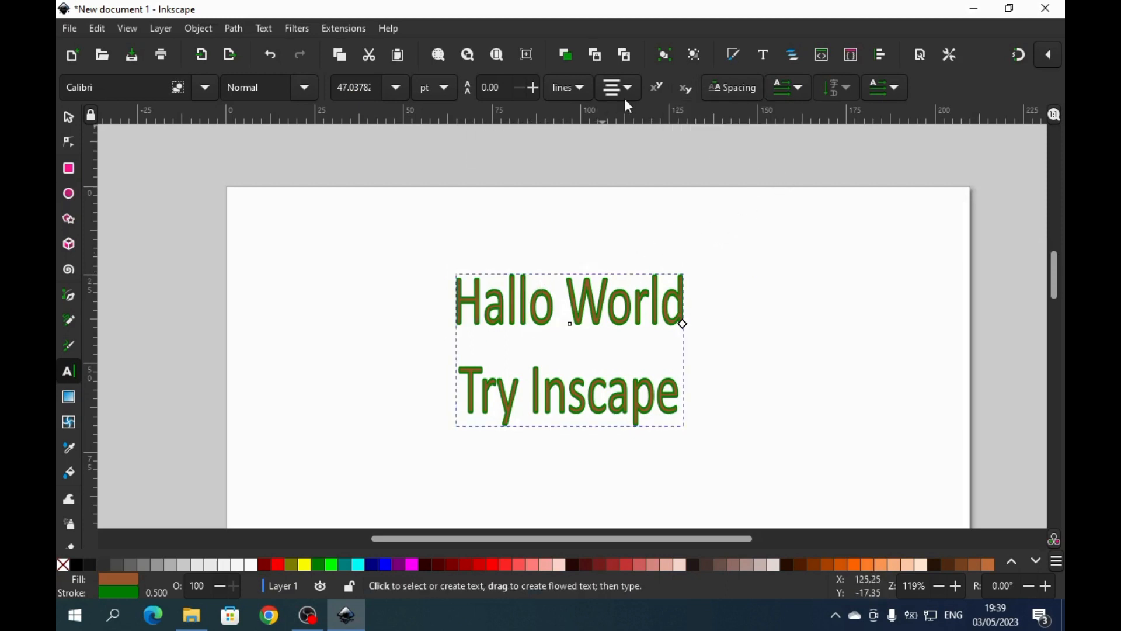
pyautogui.click(496, 89)
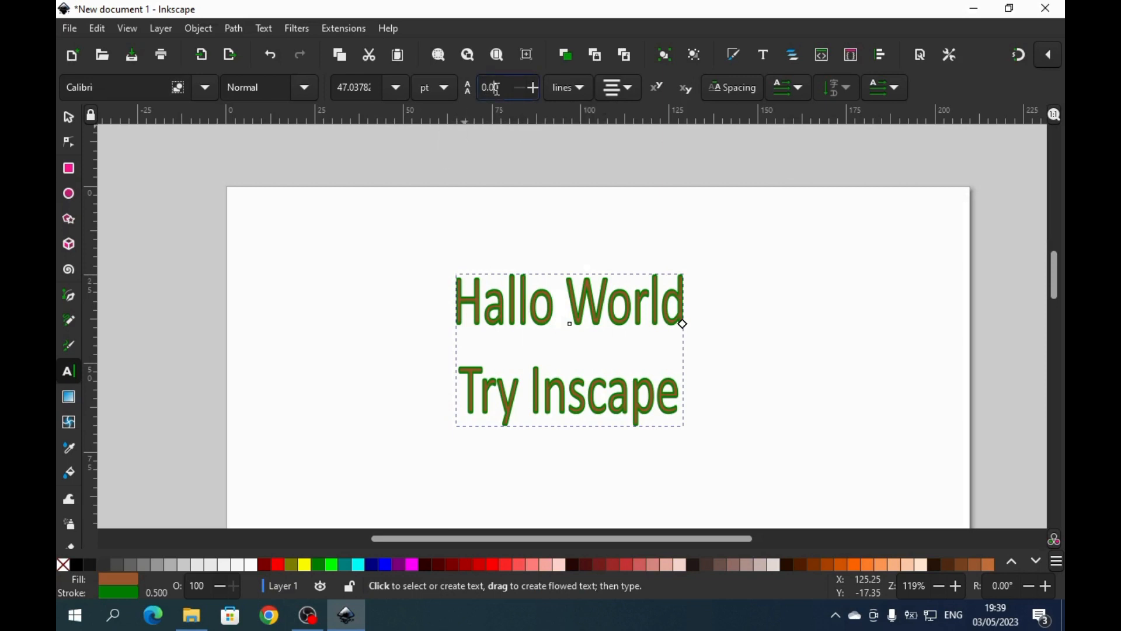
pyautogui.click(529, 90)
pyautogui.click(528, 90)
pyautogui.click(529, 89)
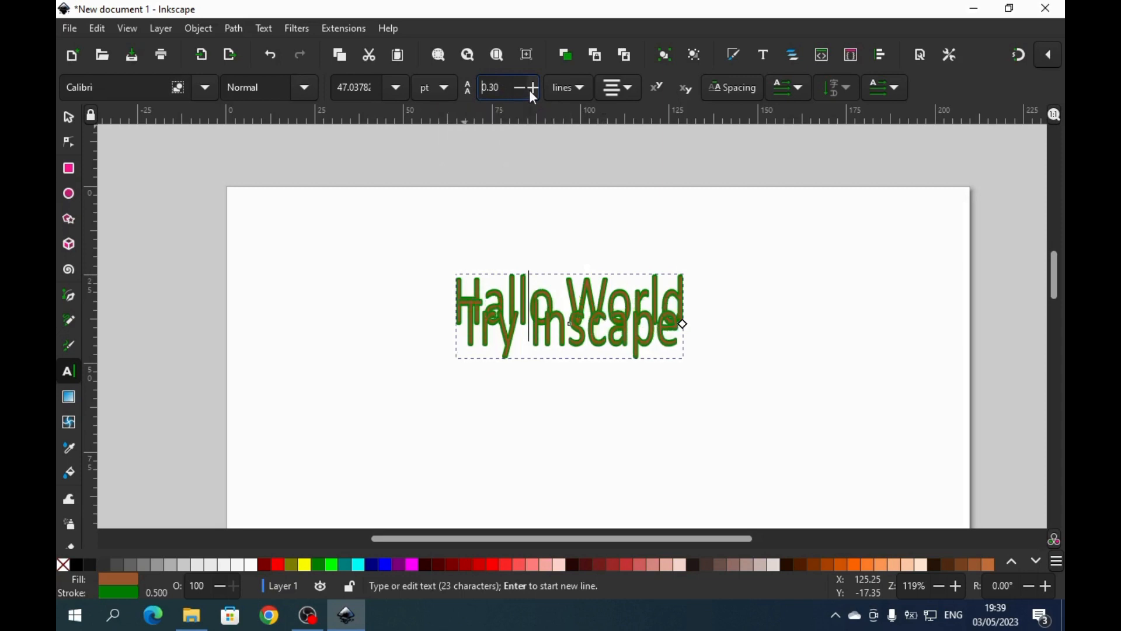
pyautogui.click(529, 90)
pyautogui.click(529, 89)
pyautogui.click(529, 89)
pyautogui.click(528, 89)
pyautogui.click(529, 90)
pyautogui.click(529, 89)
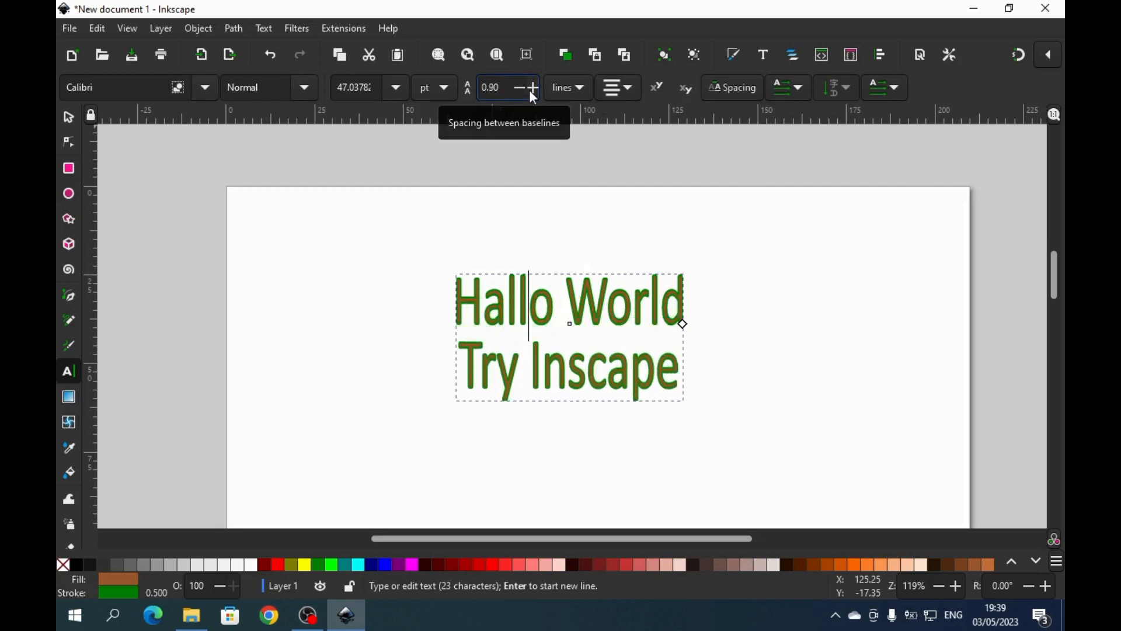
pyautogui.click(529, 89)
pyautogui.click(529, 89)
pyautogui.click(528, 89)
pyautogui.click(529, 89)
pyautogui.click(529, 89)
pyautogui.click(529, 90)
pyautogui.click(529, 90)
pyautogui.click(529, 90)
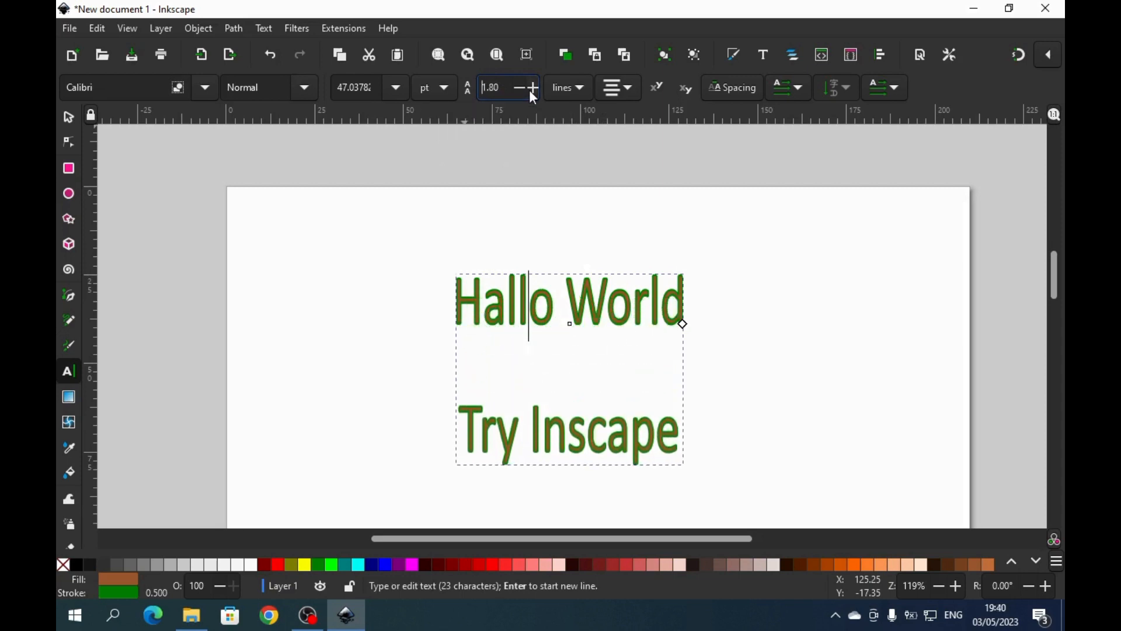
pyautogui.click(529, 90)
pyautogui.click(529, 89)
pyautogui.click(529, 89)
pyautogui.click(529, 89)
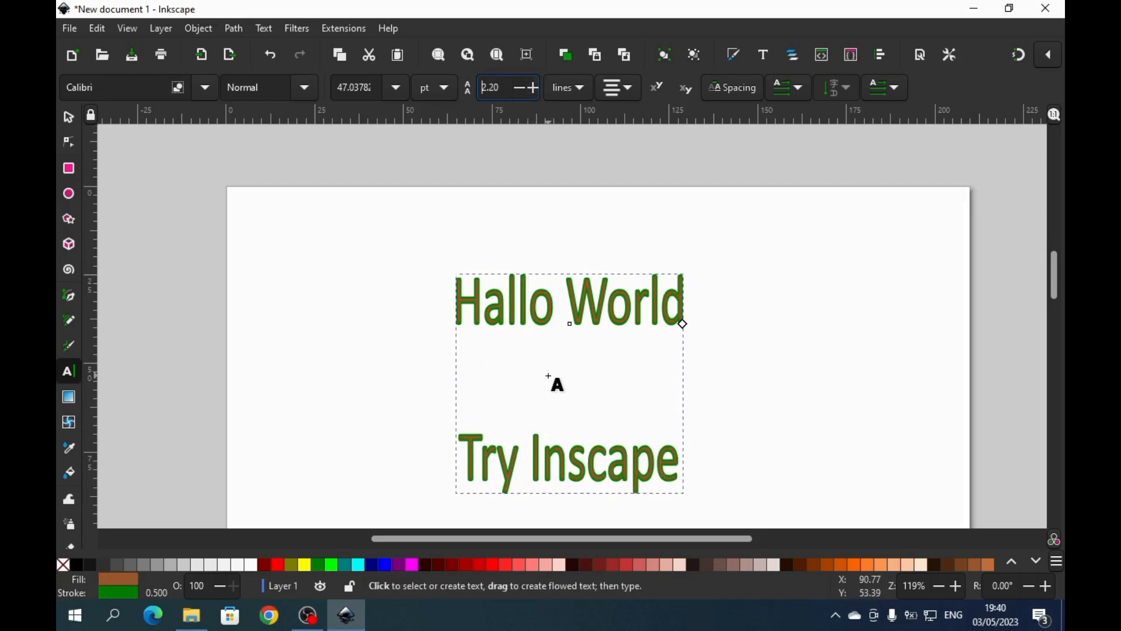
# - Set the spacing between baselines to 0 and undo the line spacing changes
pyautogui.click(555, 439)
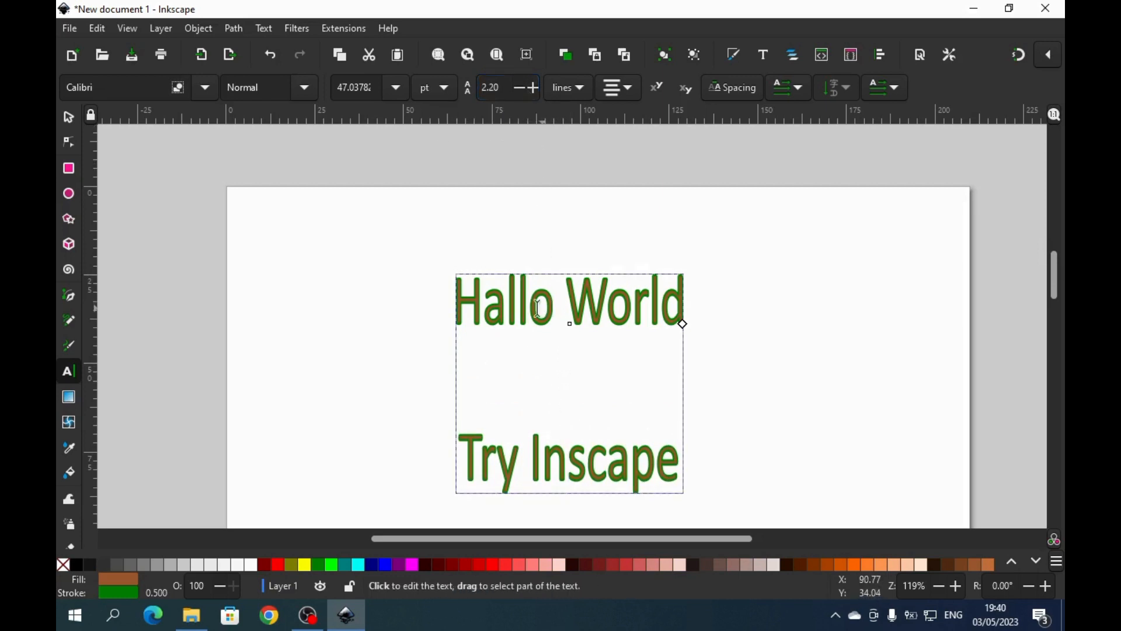
pyautogui.click(537, 308)
pyautogui.doubleClick(502, 87)
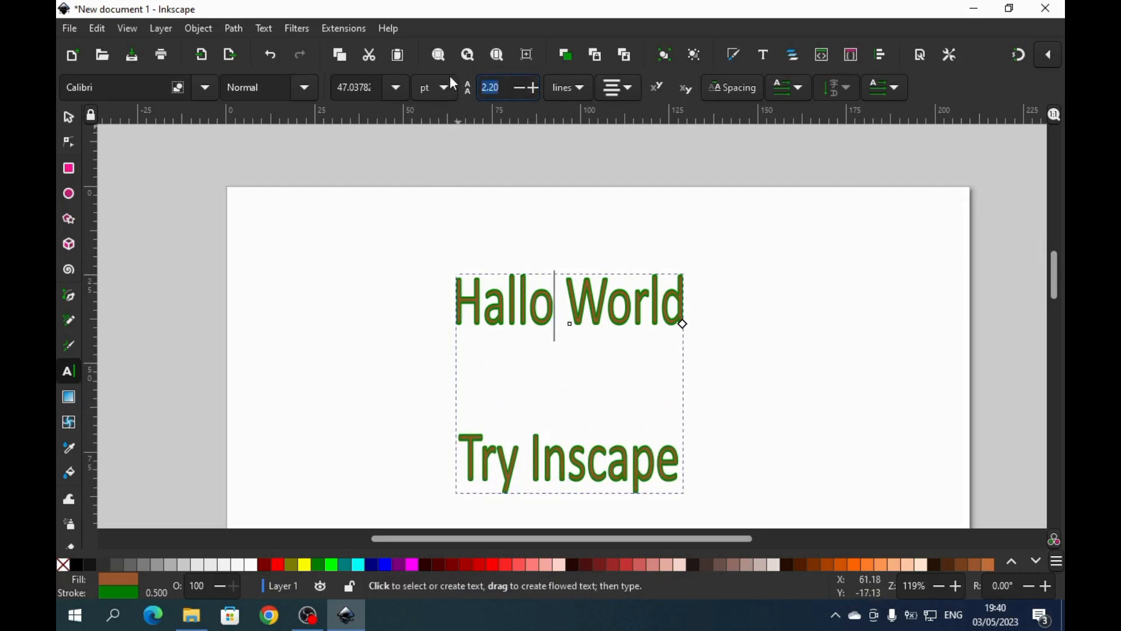
pyautogui.write('0')
pyautogui.press('Return')
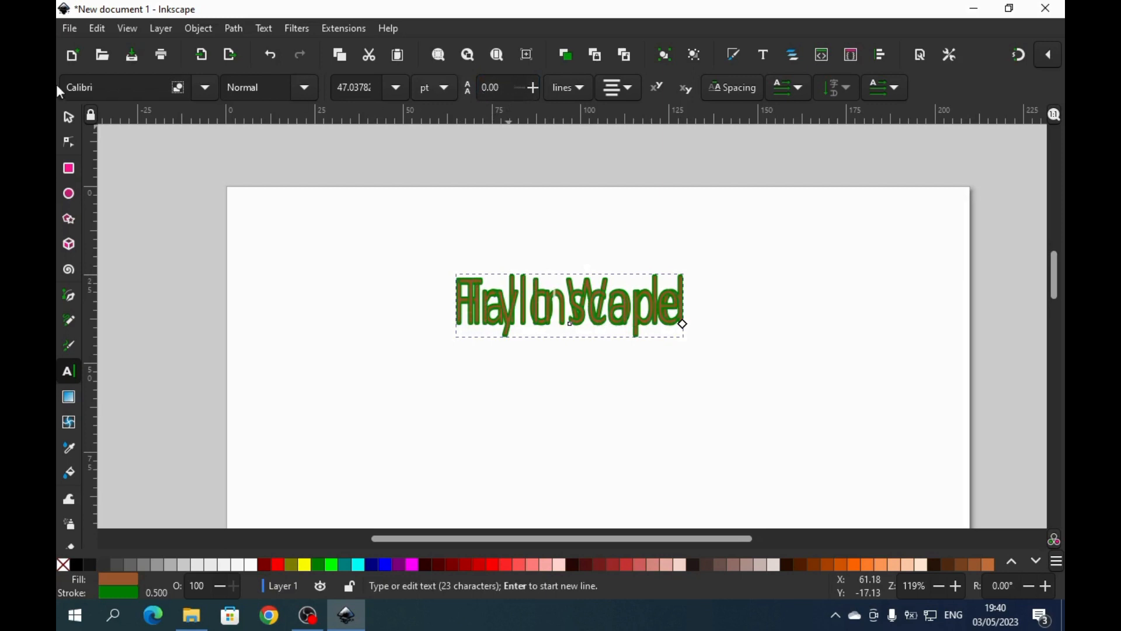
pyautogui.click(269, 53)
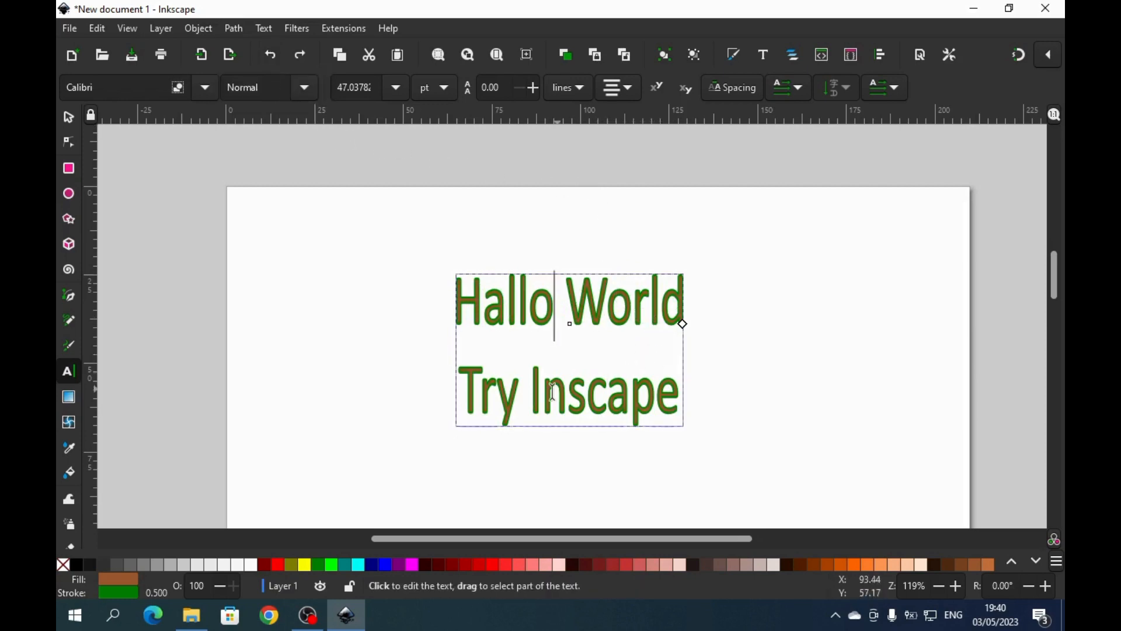
# - Make the word "Try" in the second line subscript and switch it to superscript
pyautogui.moveTo(522, 393); pyautogui.dragTo(458, 393)
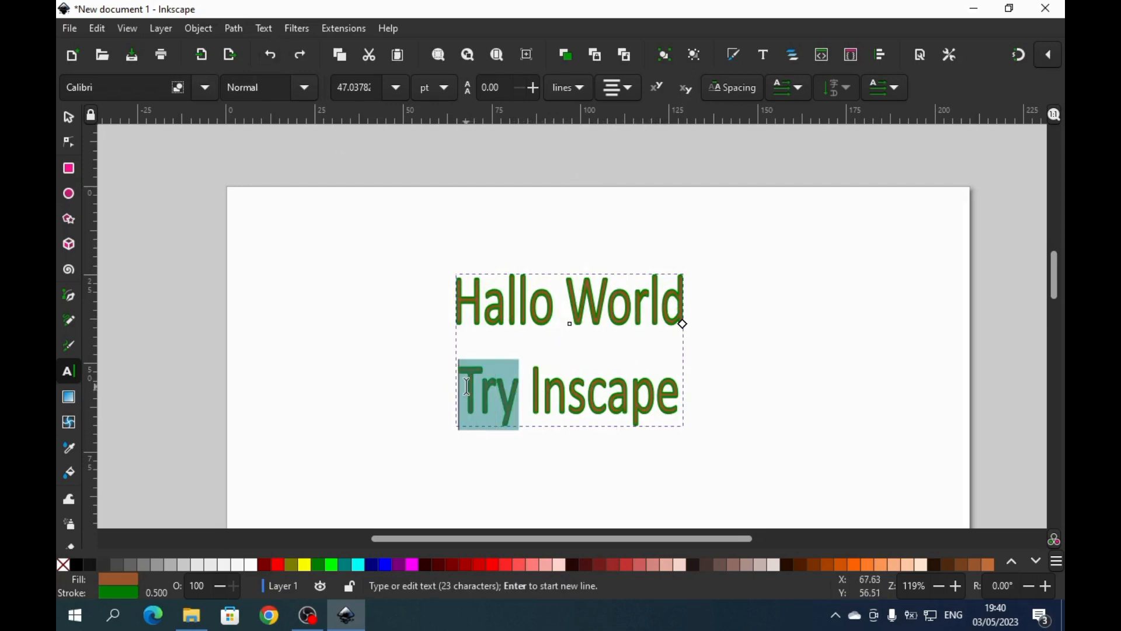
pyautogui.click(682, 88)
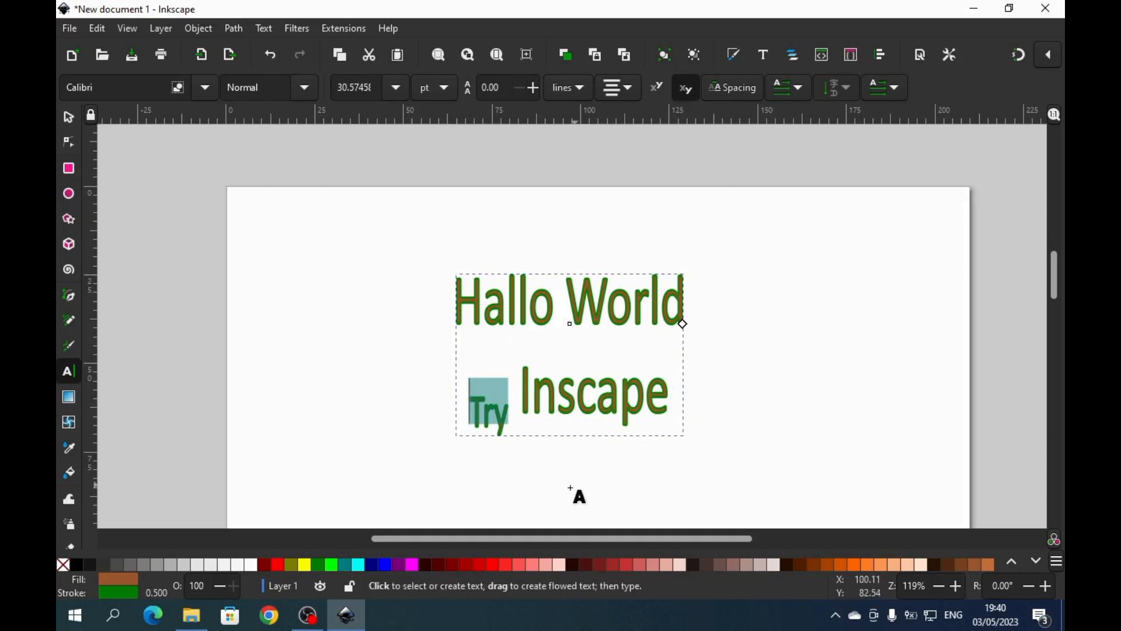
pyautogui.click(655, 89)
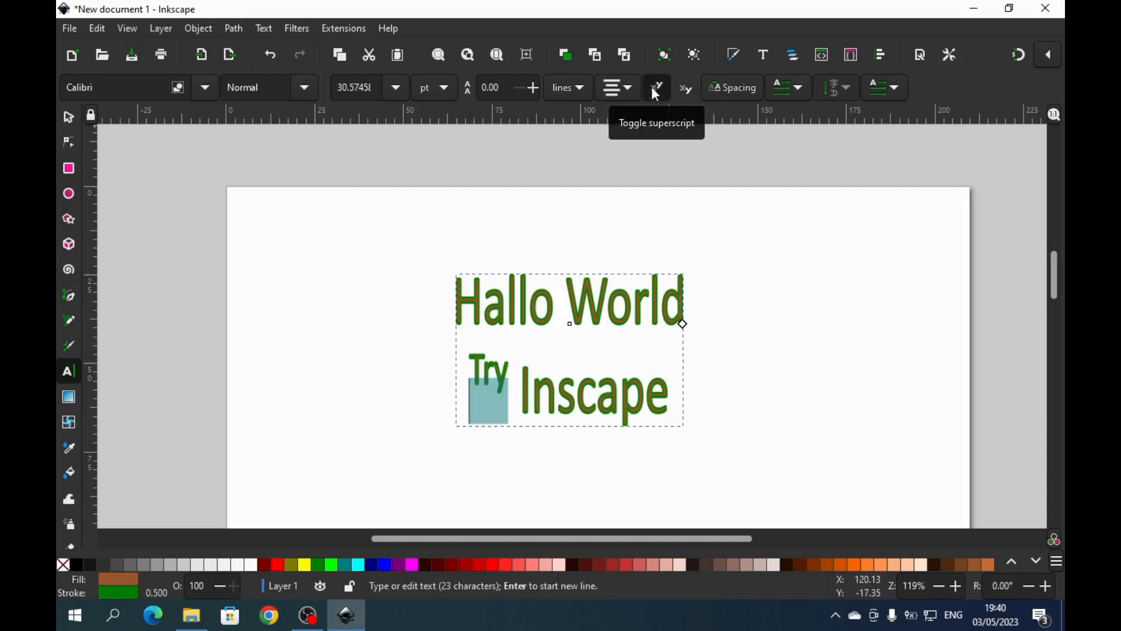
# - Set the spacing between letters of the "Hallo World" line to 2.00 px
pyautogui.click(578, 338)
pyautogui.moveTo(460, 295); pyautogui.dragTo(681, 303)
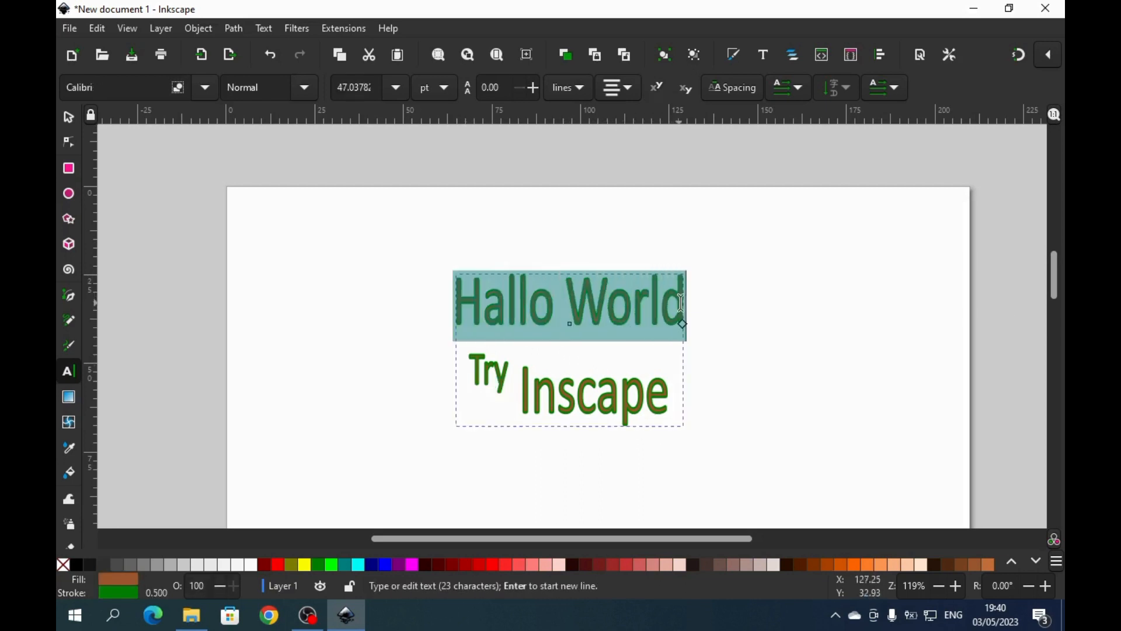
pyautogui.click(740, 89)
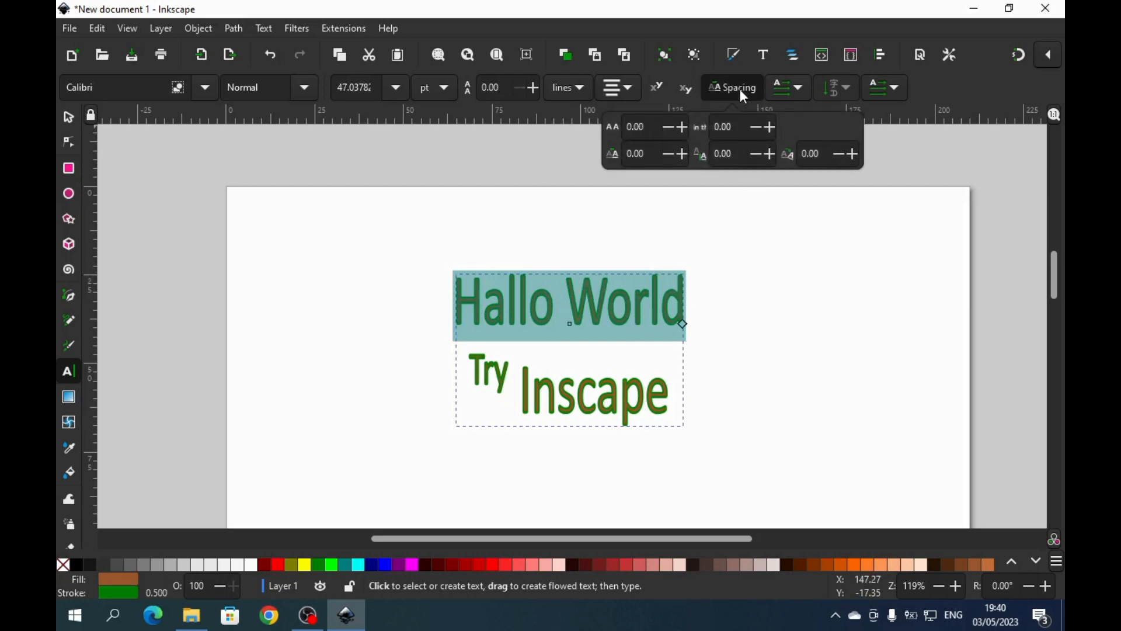
pyautogui.click(684, 128)
pyautogui.click(683, 127)
pyautogui.click(684, 128)
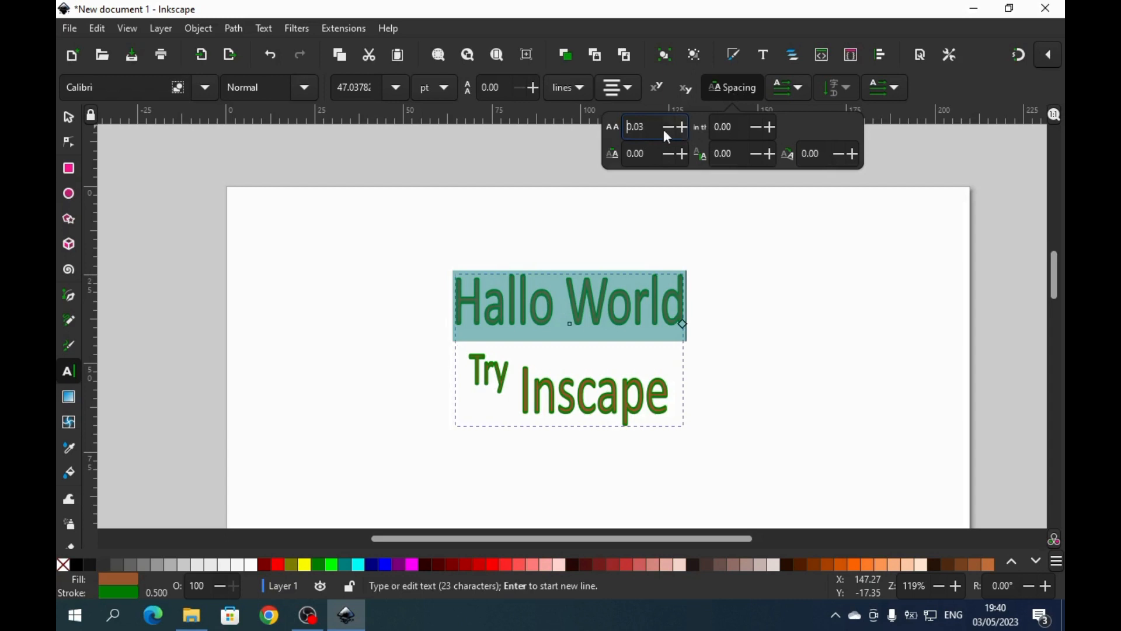
pyautogui.moveTo(643, 127); pyautogui.dragTo(636, 127)
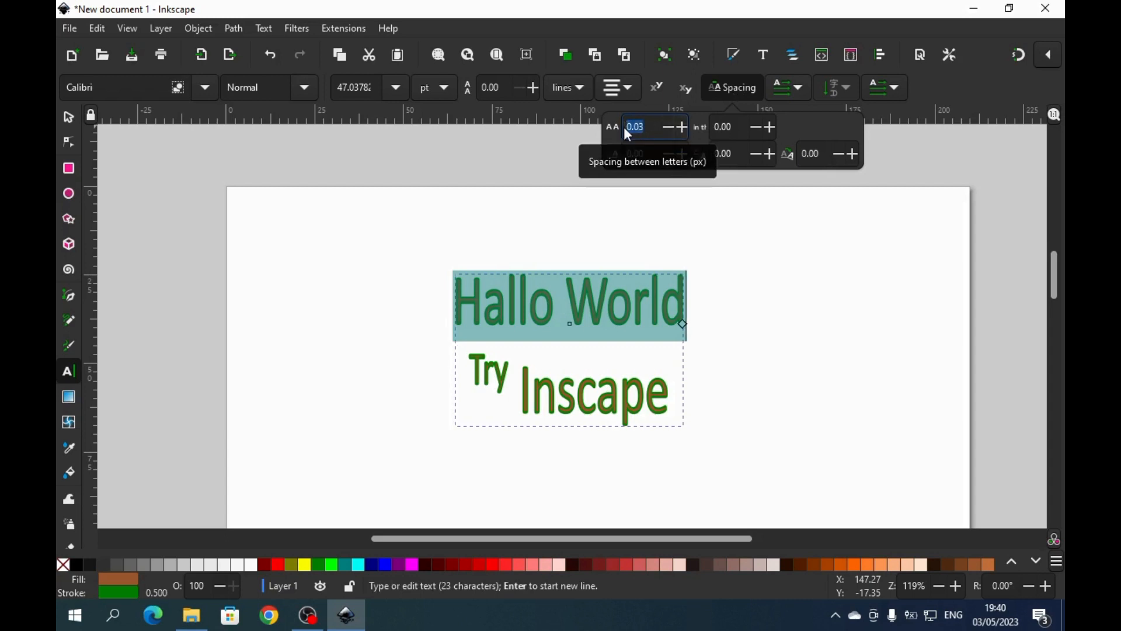
pyautogui.write('2')
pyautogui.press('Return')
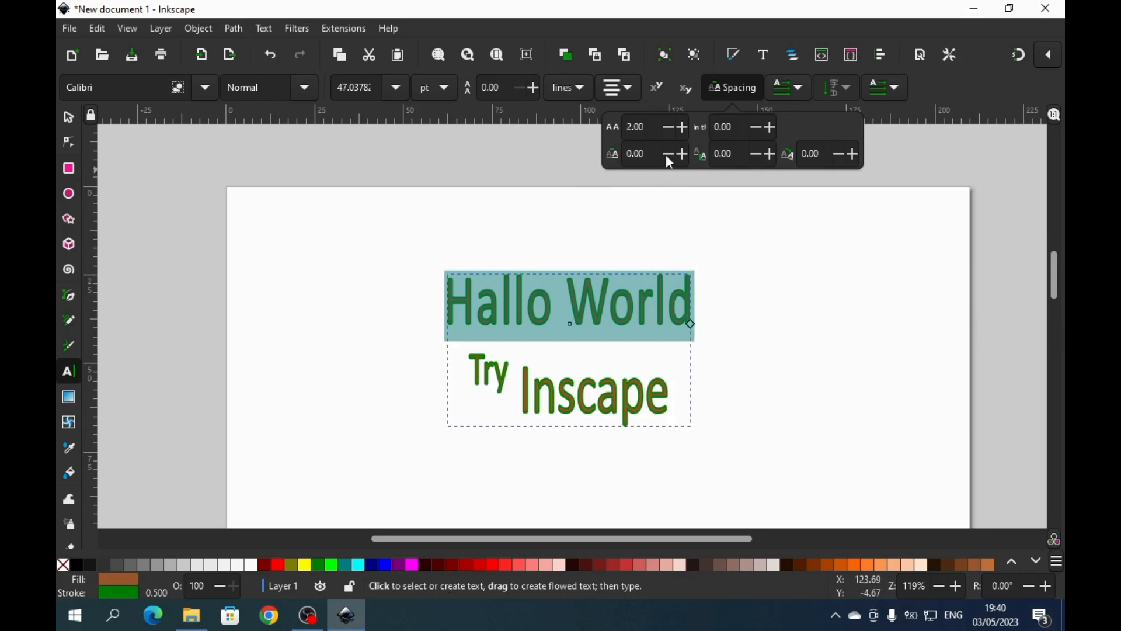
# - Set the horizontal kerning of the "Hallo World" line to 1.00 and close the spacing settings
pyautogui.click(642, 154)
pyautogui.press('Return')
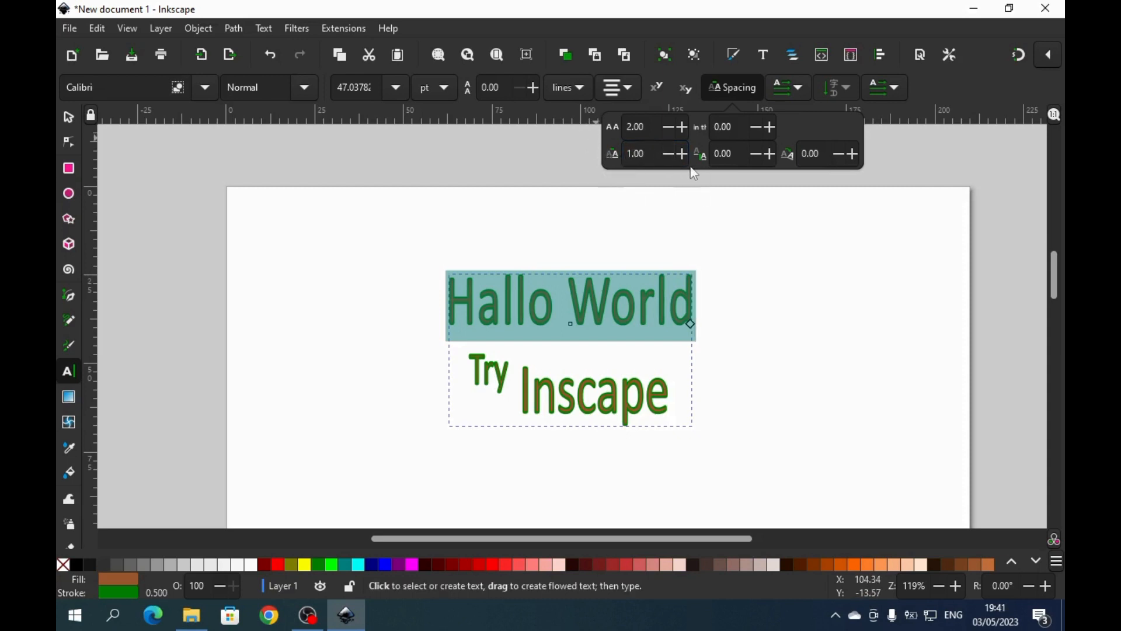
pyautogui.click(747, 87)
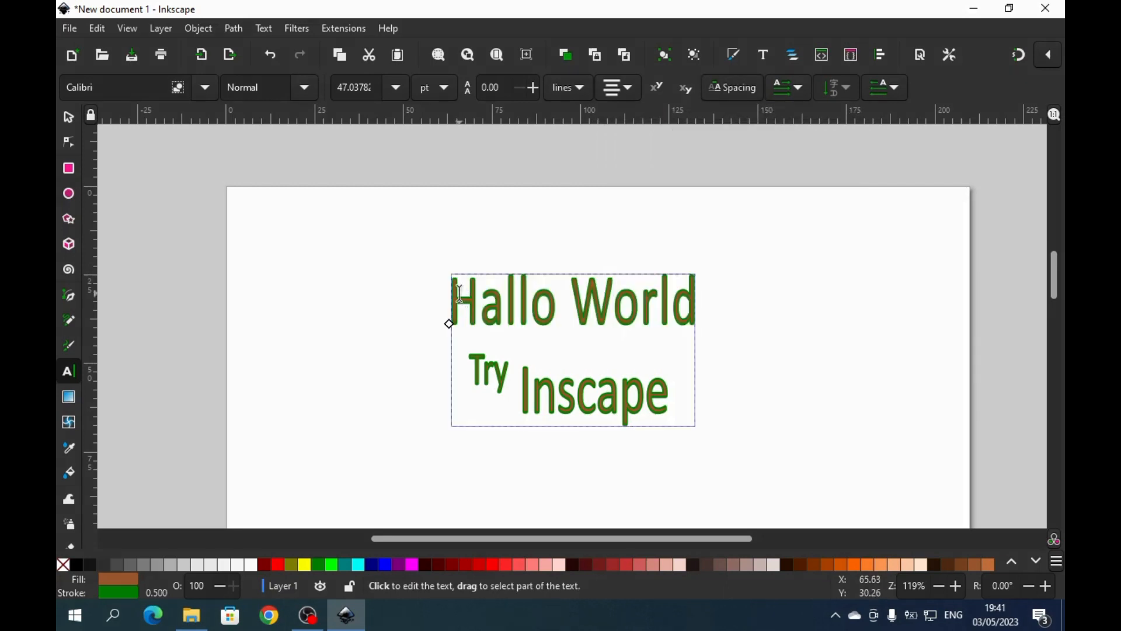
pyautogui.click(460, 293)
# - Select the whole text object and move it to about X 56, Y 23 mm
pyautogui.click(69, 118)
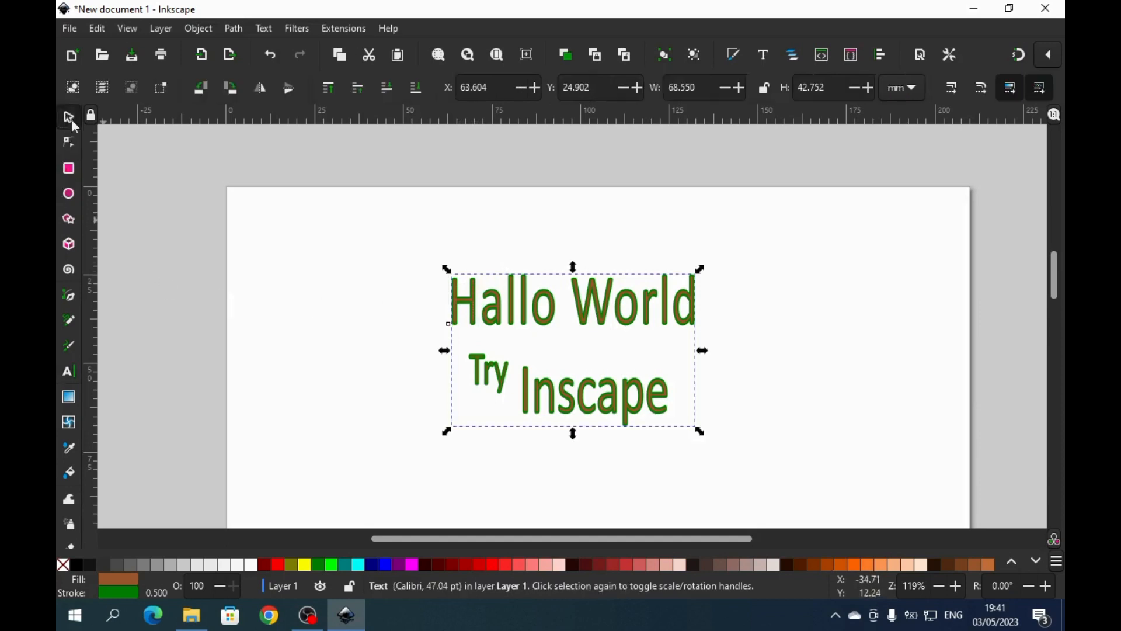
pyautogui.click(394, 271)
pyautogui.moveTo(522, 295); pyautogui.dragTo(494, 287)
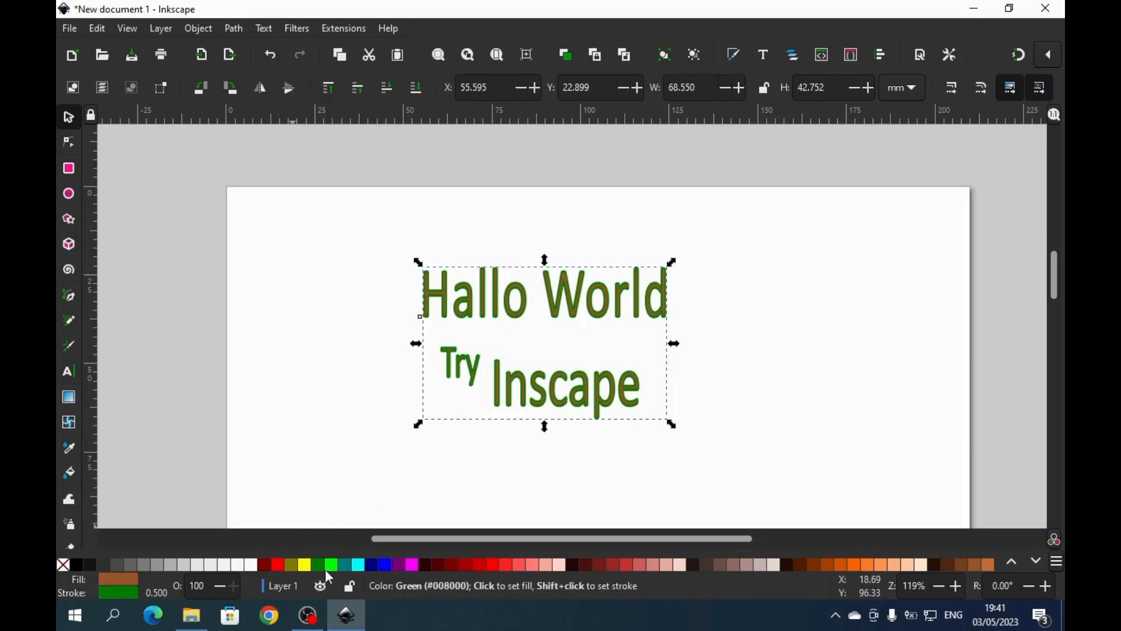
# - Fill the text with dark red and remove its green stroke
pyautogui.click(261, 569)
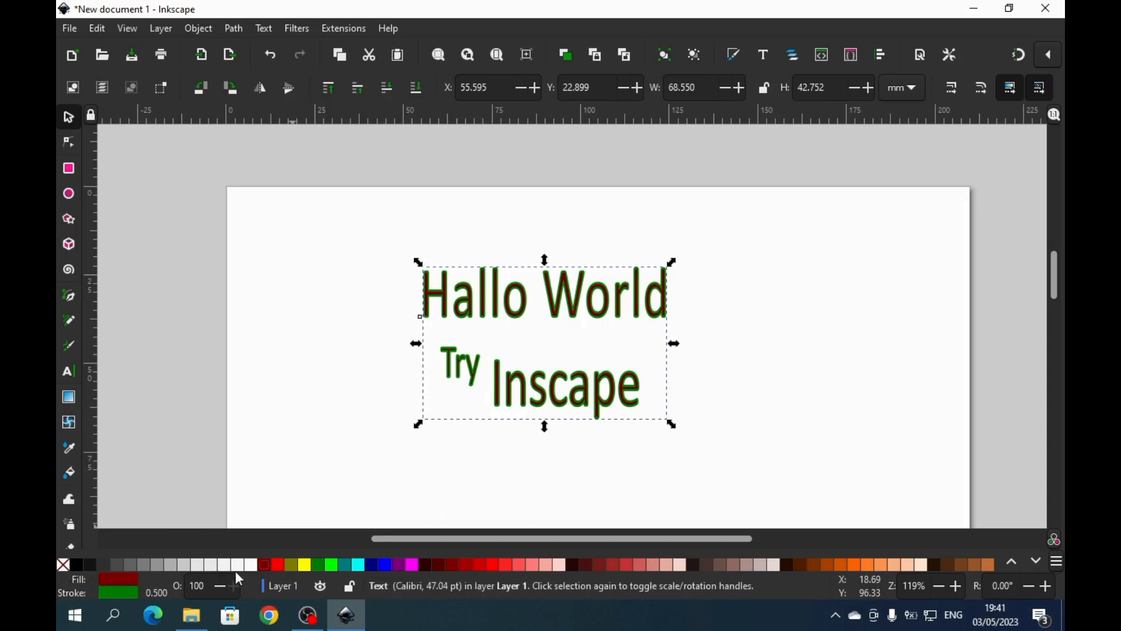
pyautogui.keyDown('shift'); pyautogui.click(63, 564); pyautogui.keyUp('shift')
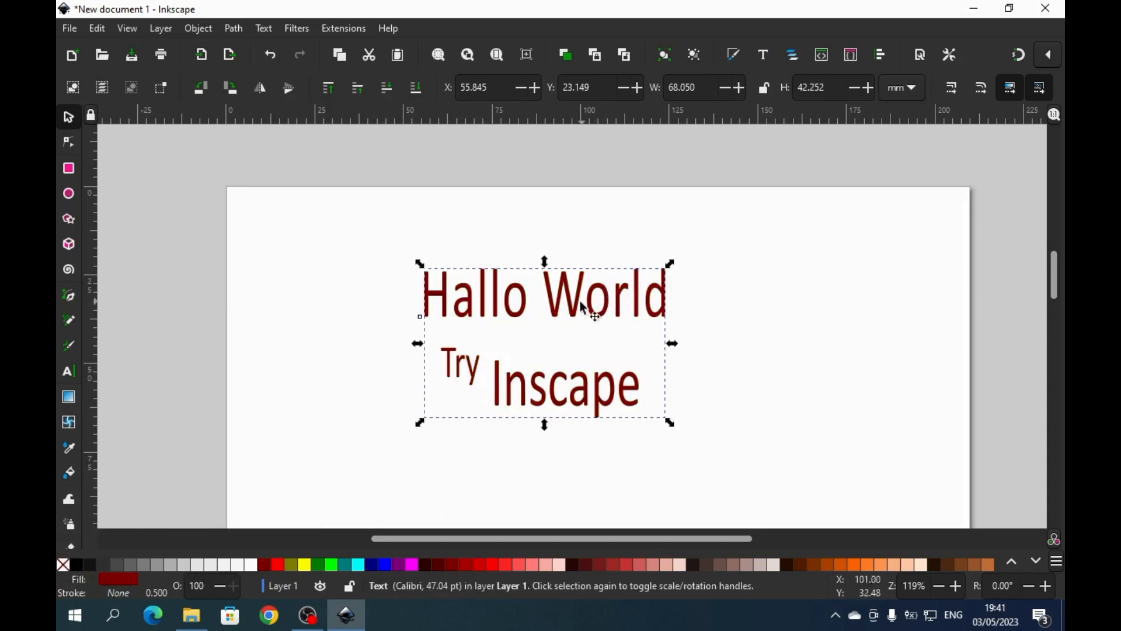
# - Enlarge the text to about 104 by 64 mm at about X 46, Y 15 mm and change its fill to near-black
pyautogui.moveTo(576, 304); pyautogui.dragTo(605, 311)
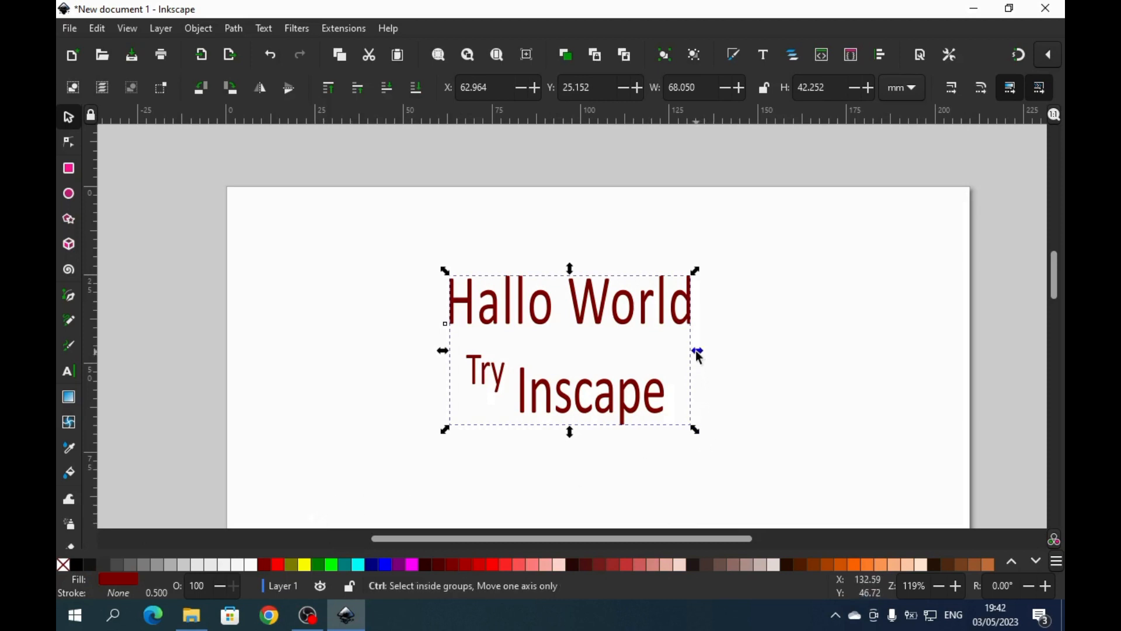
pyautogui.moveTo(698, 360); pyautogui.dragTo(759, 345)
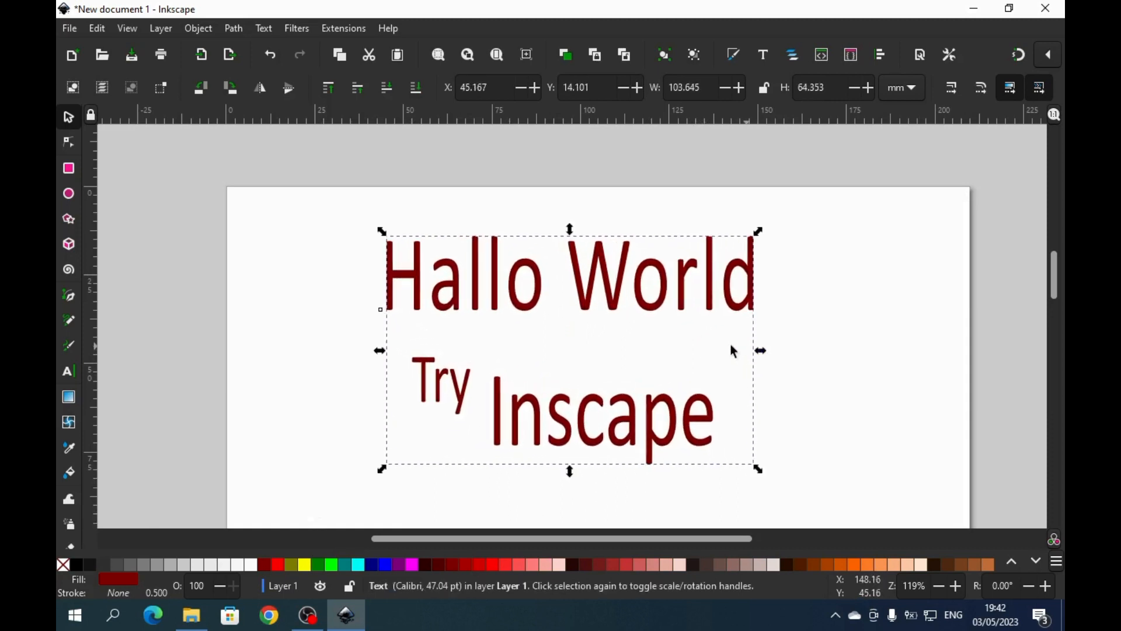
pyautogui.moveTo(654, 309); pyautogui.dragTo(657, 314)
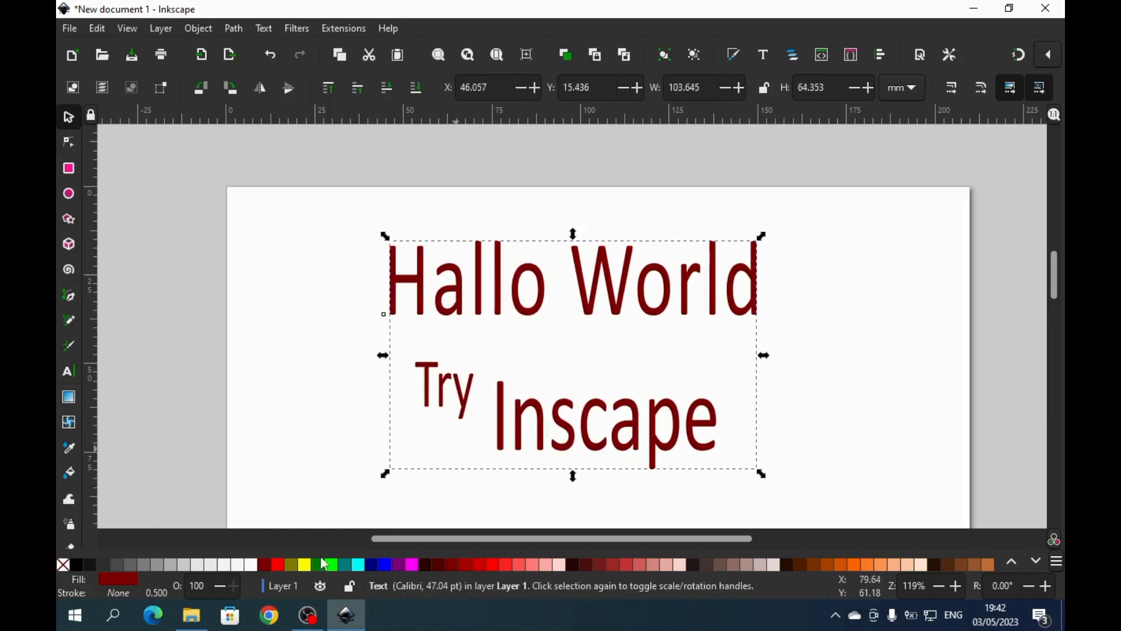
pyautogui.click(89, 565)
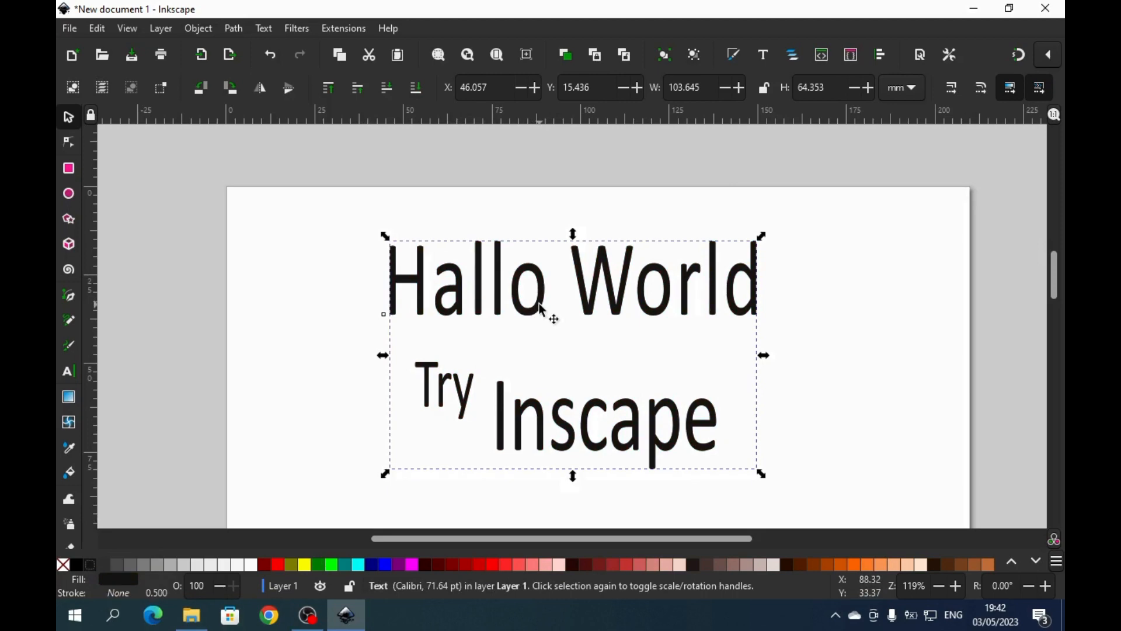
# - Duplicate the text object and nudge the copy slightly up and left to about X 45.5, Y 14.9 mm
pyautogui.press('Up')
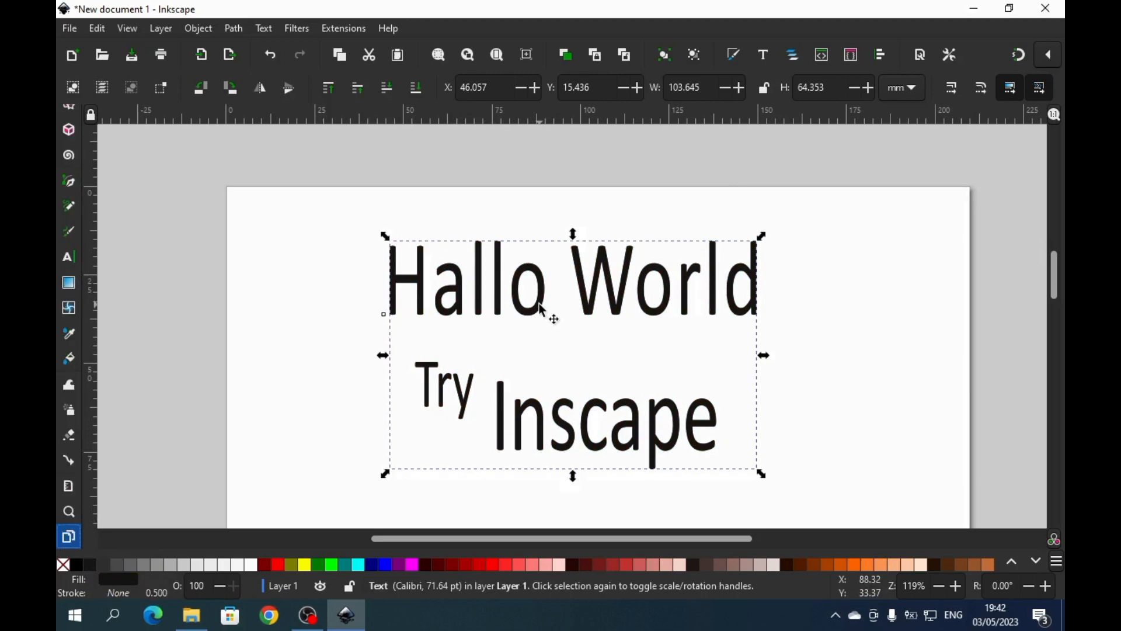
pyautogui.click(543, 310)
pyautogui.hotkey('ctrl', 'd')
pyautogui.press('Left')
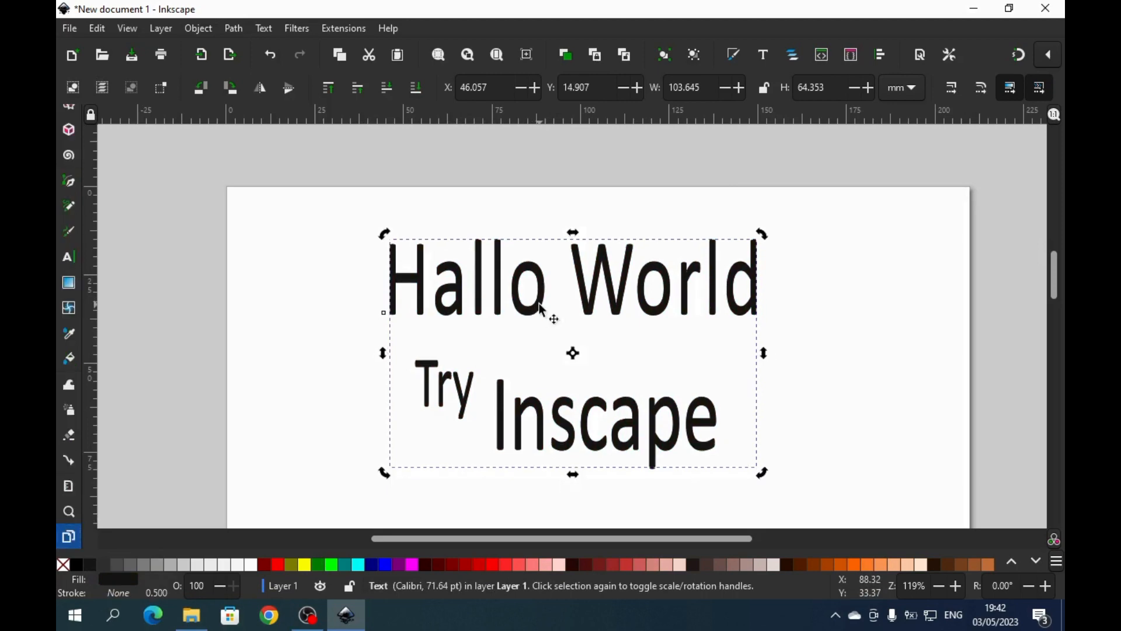
pyautogui.press('Up')
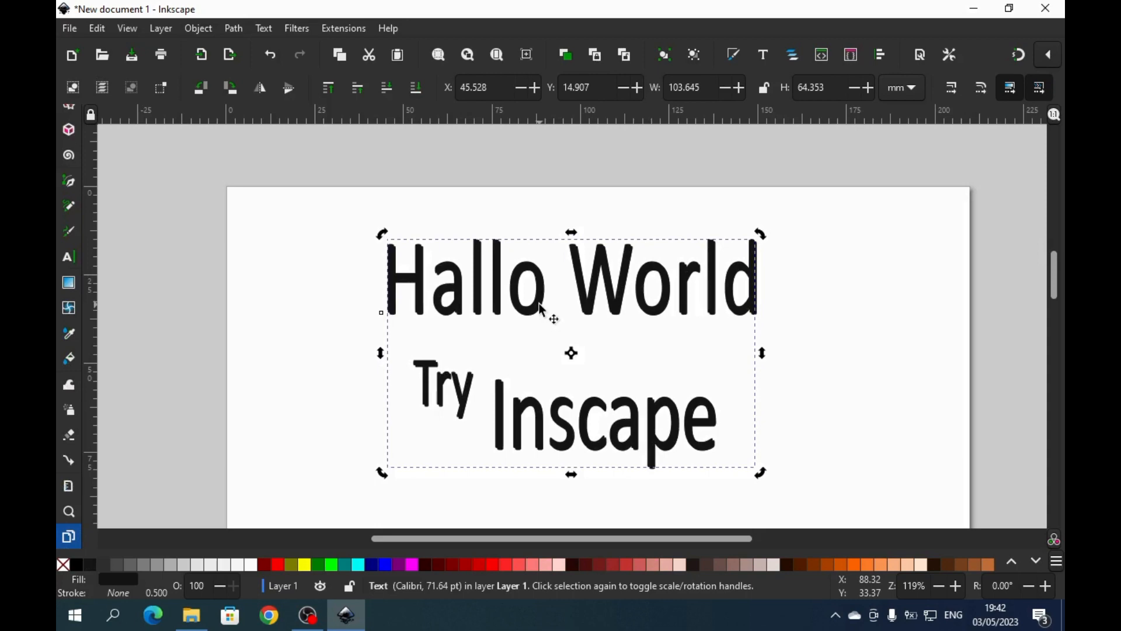
# - Fill the duplicate text with blue and nudge it further up and left to about X 45.0, Y 14.4 mm
pyautogui.click(386, 565)
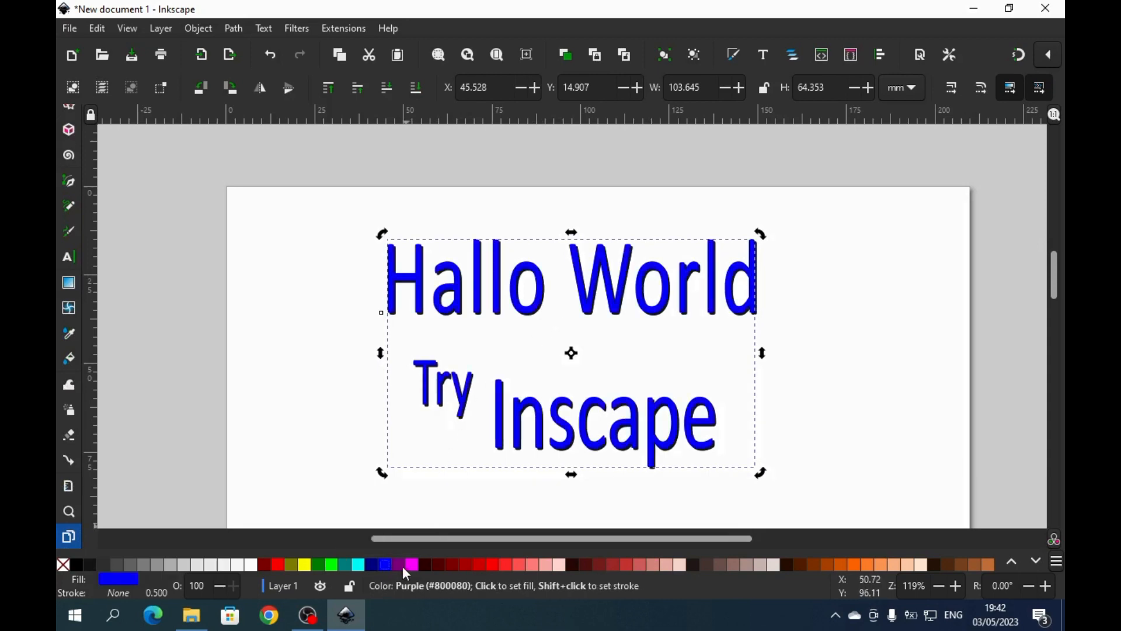
pyautogui.click(404, 282)
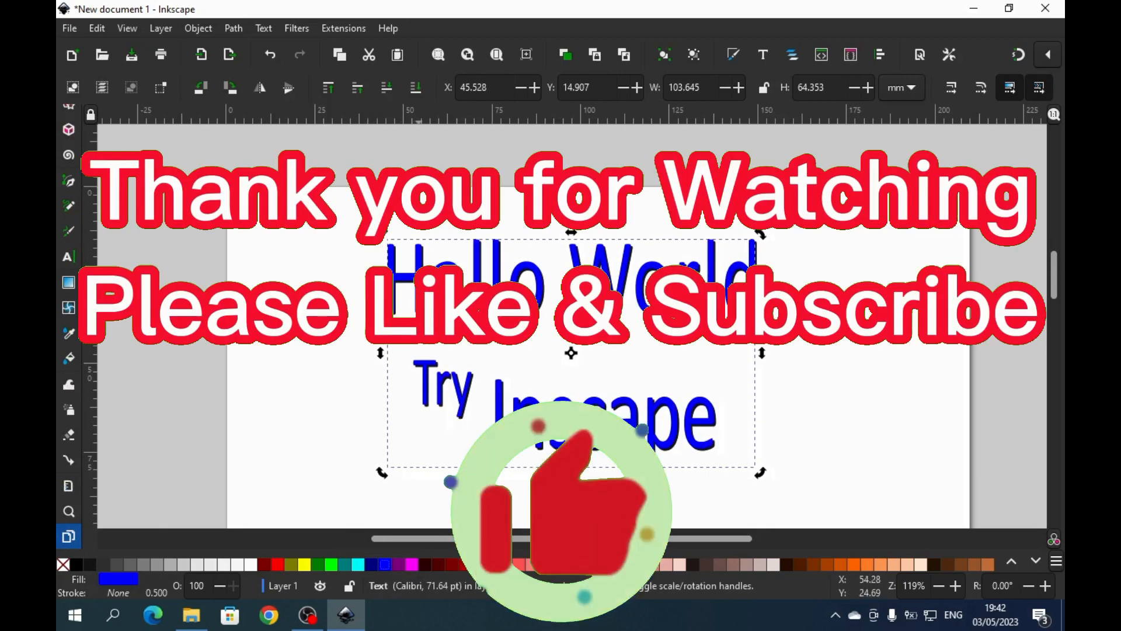
pyautogui.press('Left')
pyautogui.press('Up')
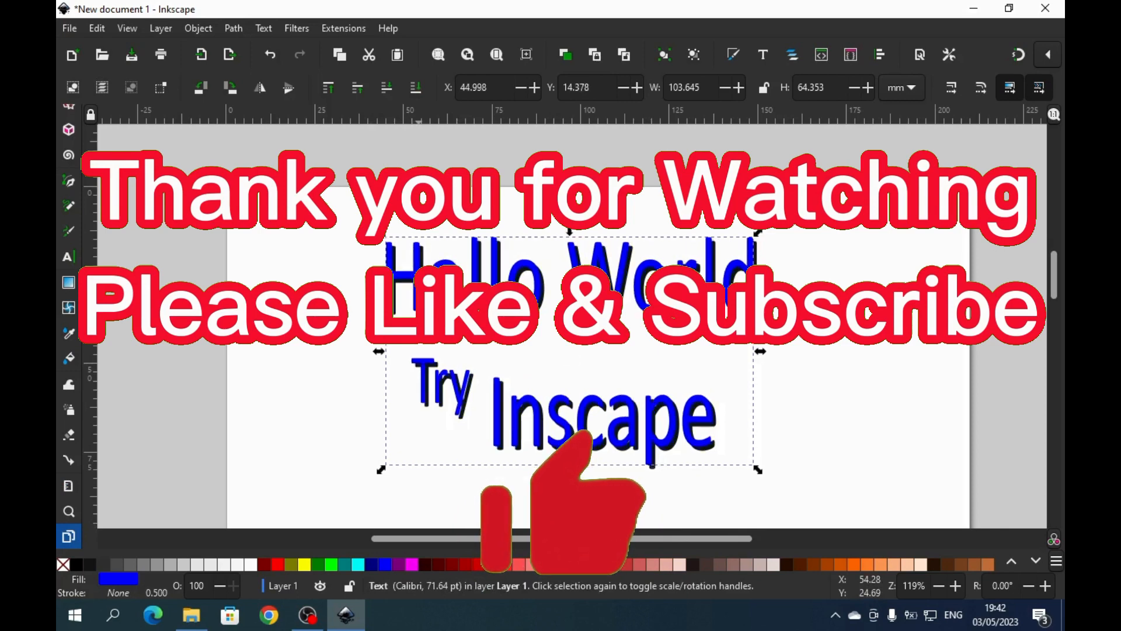